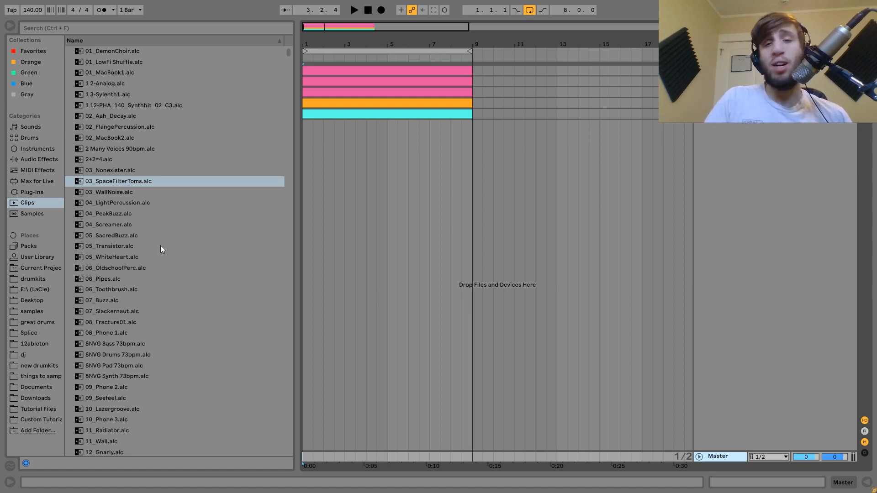
# Unfold the first Operator track, show its device chain and play its chord clip
pyautogui.click(720, 70)
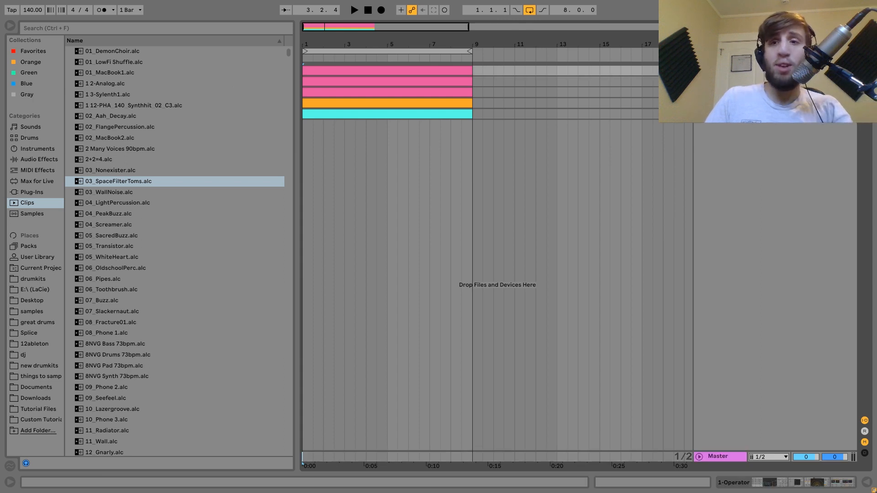
pyautogui.click(699, 71)
pyautogui.hotkey('shift', 'Tab')
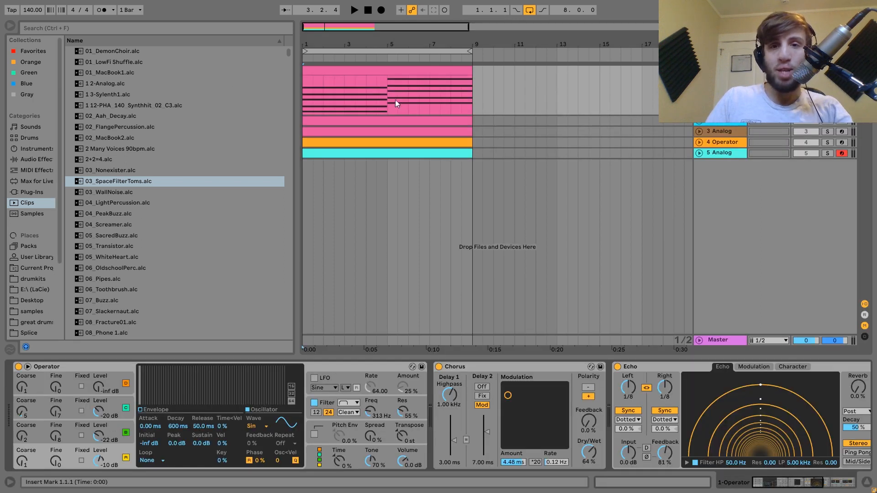
pyautogui.click(387, 72)
pyautogui.press('space')
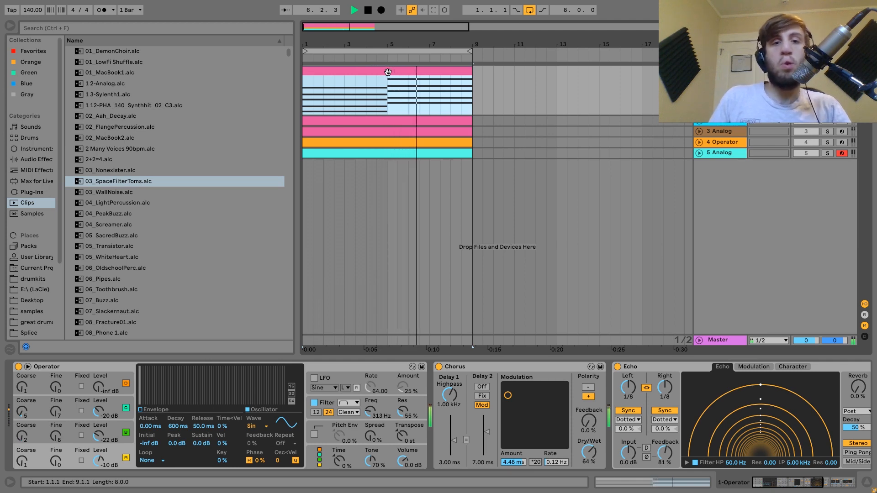
# Open the first track's chord clip in the note editor and select all notes of the first chord
pyautogui.doubleClick(388, 72)
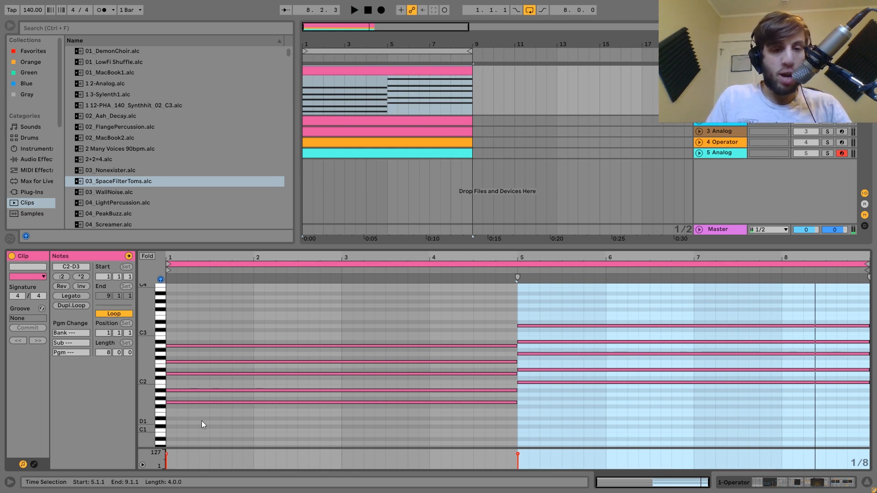
pyautogui.moveTo(201, 421); pyautogui.dragTo(329, 338)
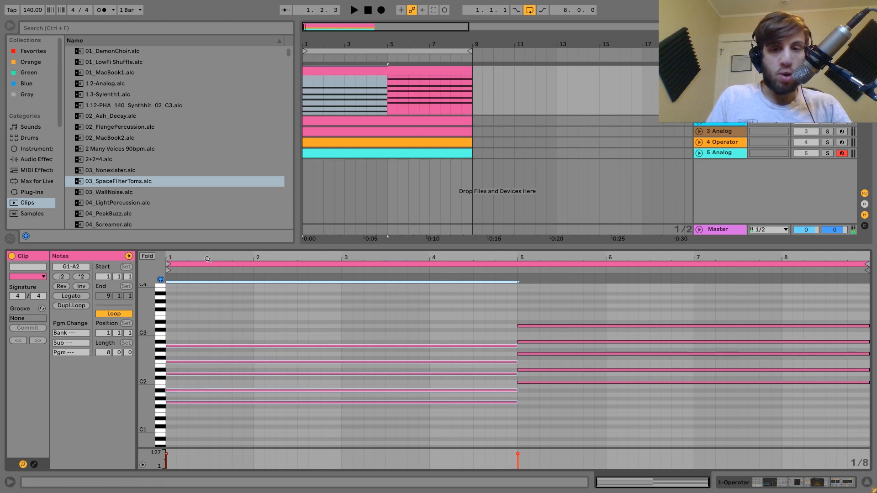
# Transpose the second chord, starting at bar 5, down one octave and return it to its original pitch
pyautogui.click(536, 397)
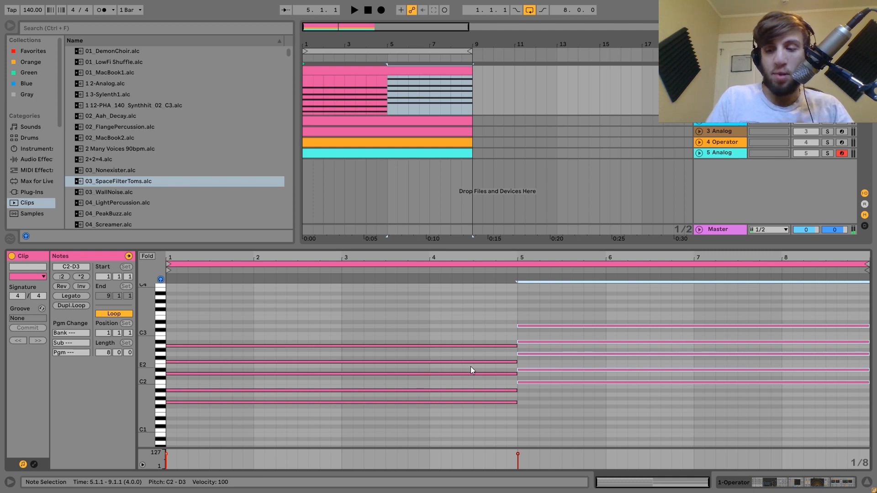
pyautogui.hotkey('shift', 'Down')
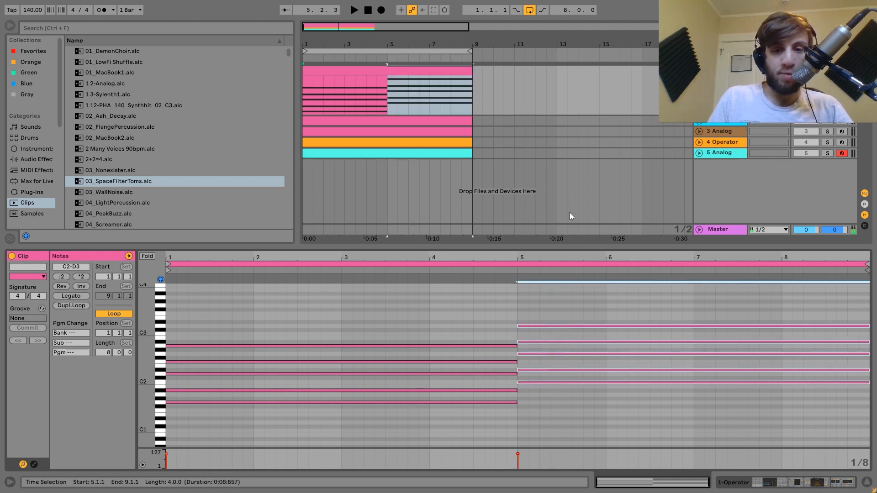
pyautogui.hotkey('shift', 'Up')
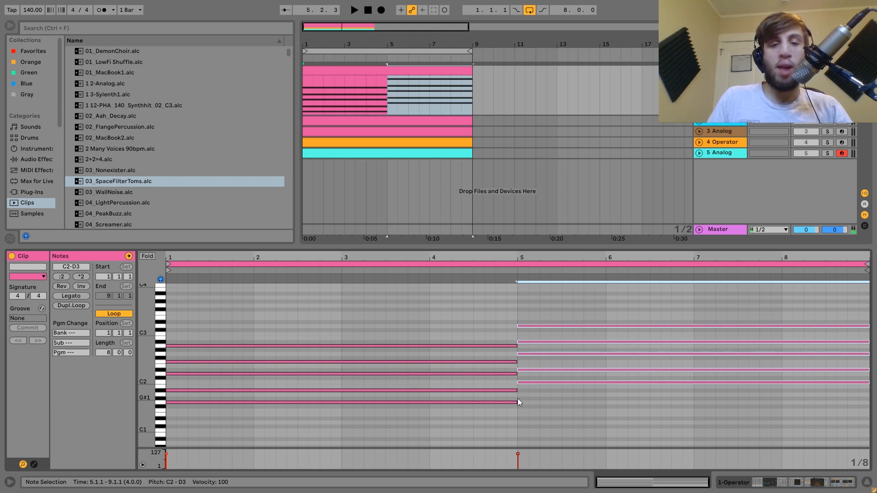
pyautogui.hotkey('shift', 'Down')
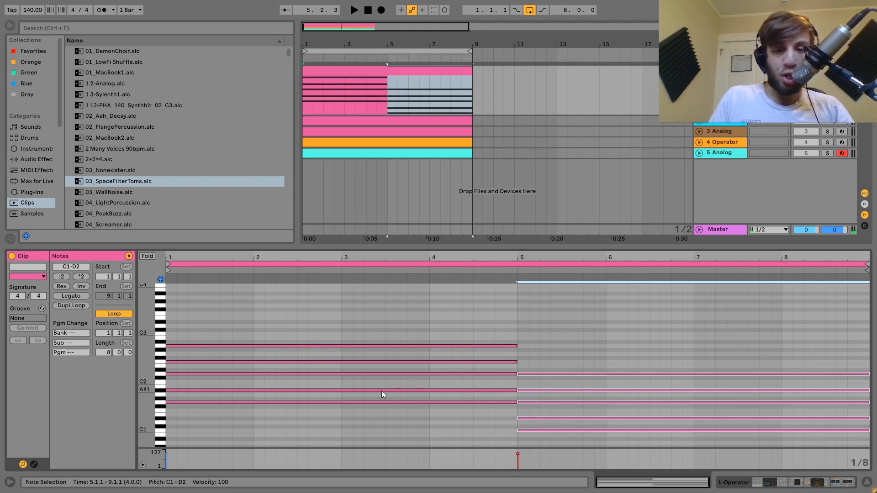
pyautogui.hotkey('shift', 'Up')
# Play the chord clip from the start and select all notes of the first chord, G1 to A2
pyautogui.press('space')
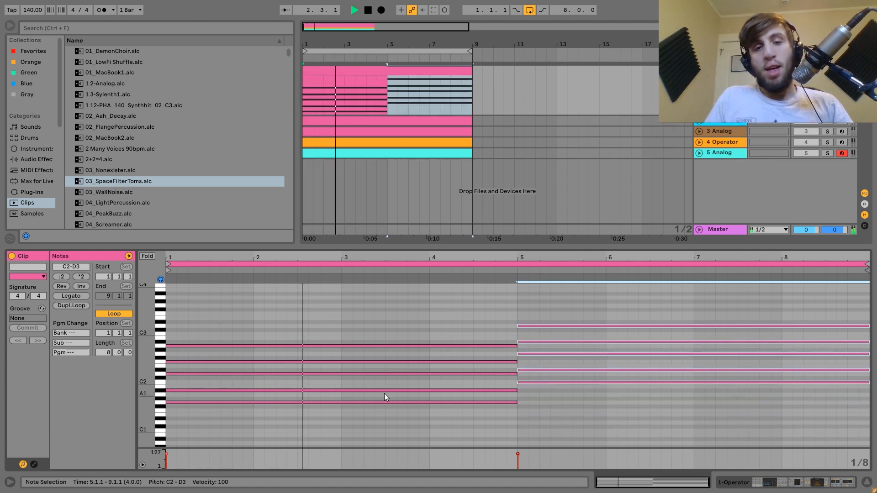
pyautogui.press('space')
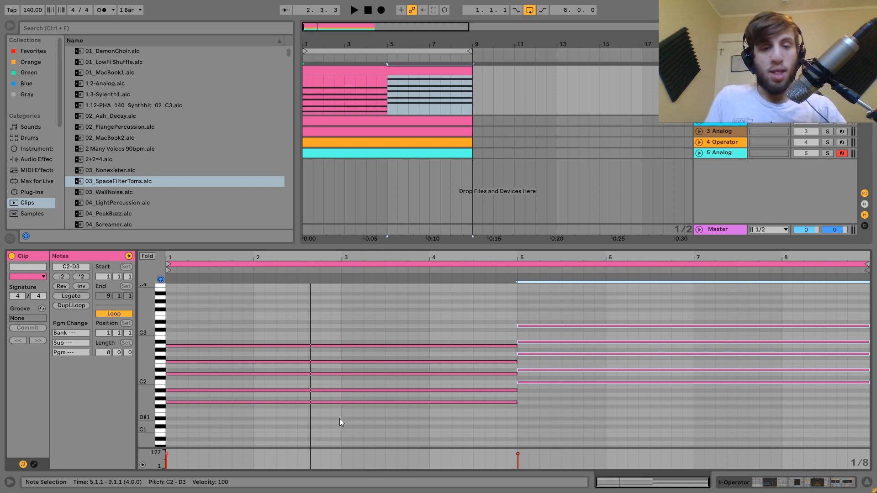
pyautogui.moveTo(340, 421)
pyautogui.mouseDown()
pyautogui.moveTo(340, 366)
pyautogui.moveTo(346, 372)
pyautogui.moveTo(338, 322)
pyautogui.mouseUp()
pyautogui.click(337, 353)
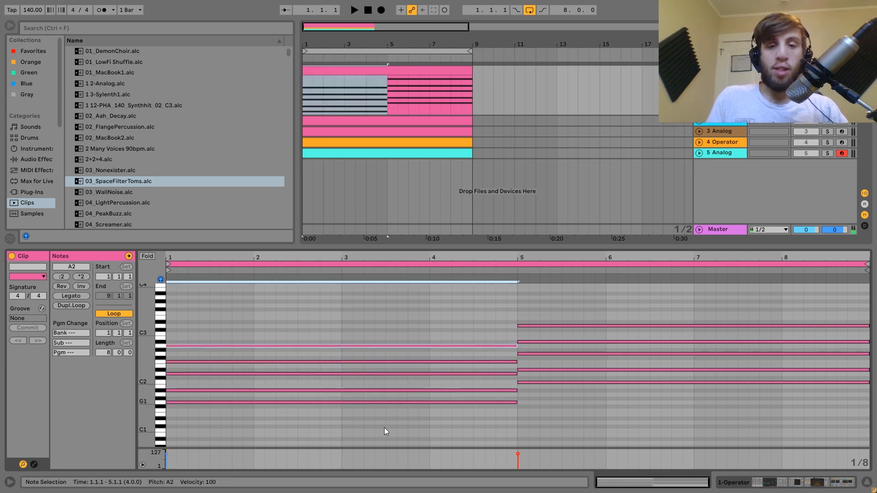
pyautogui.moveTo(383, 421); pyautogui.dragTo(392, 315)
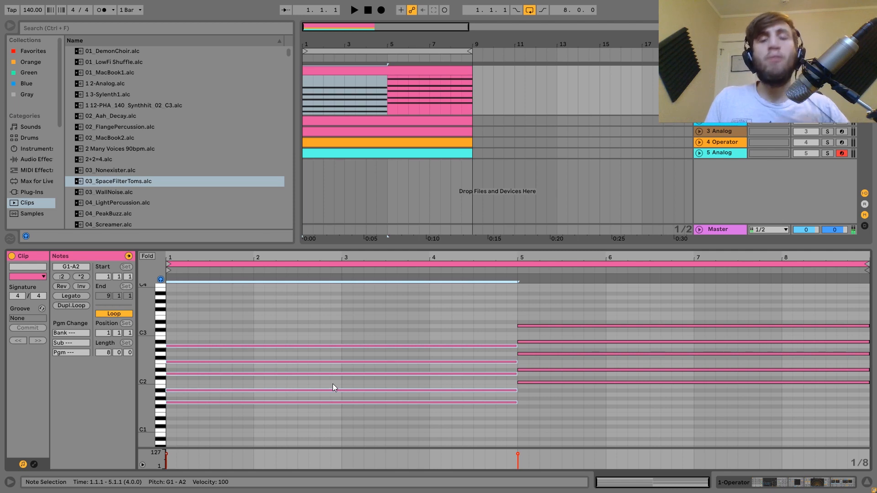
# Return to the track's device chain and list the available instruments in the browser
pyautogui.hotkey('shift', 'Tab')
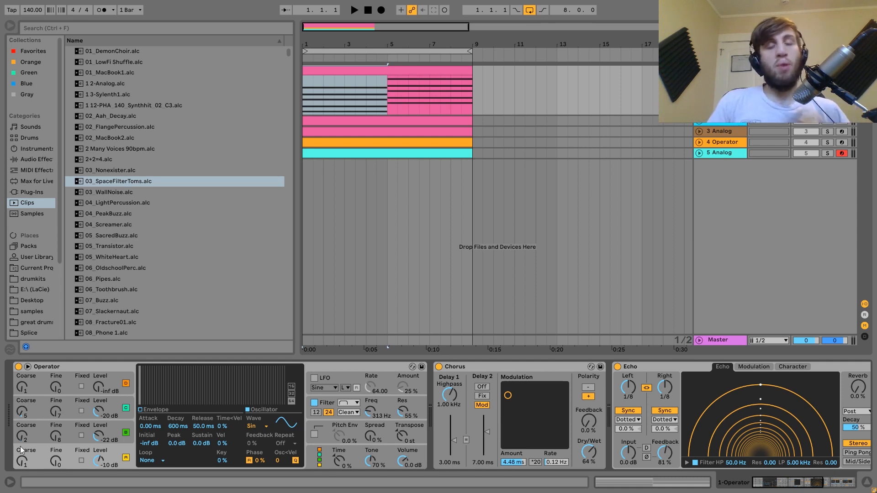
pyautogui.click(36, 150)
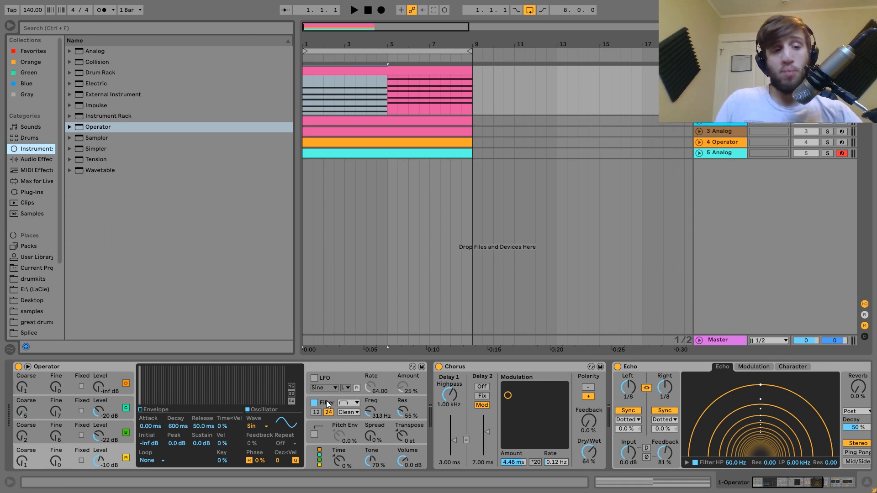
# Inspect Operator's B, C and A oscillator settings and play the clip to hear the layered sound
pyautogui.click(120, 425)
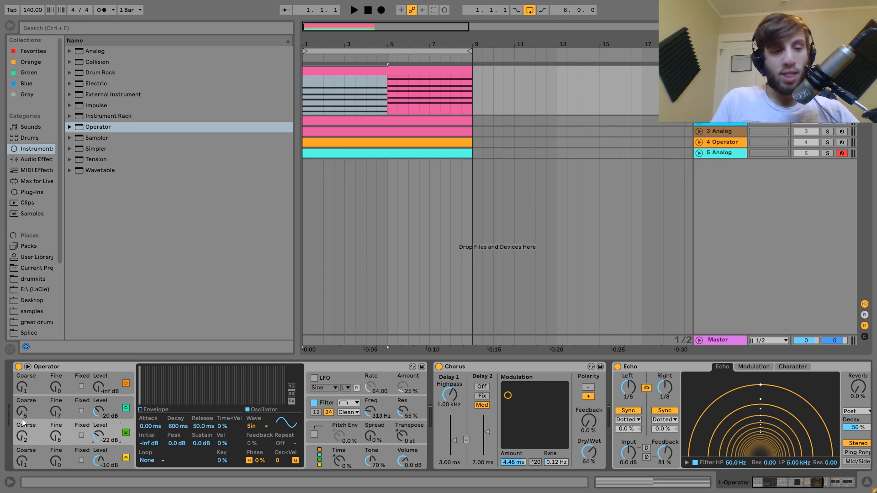
pyautogui.click(117, 407)
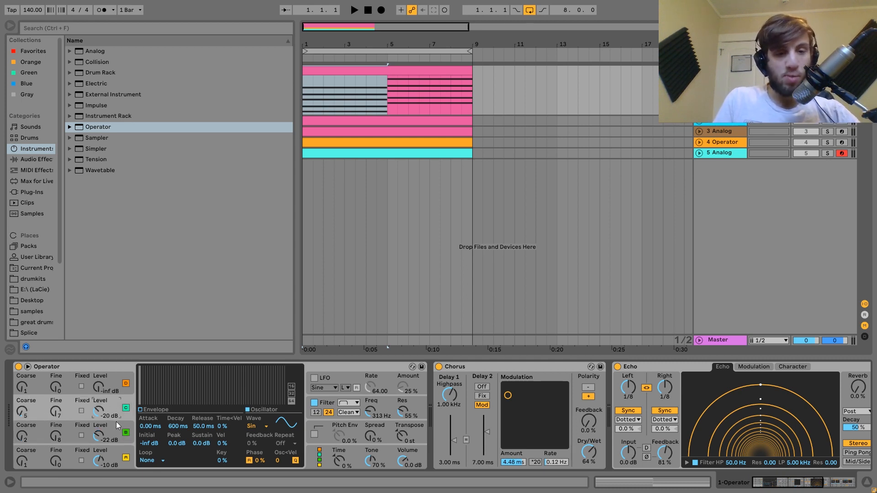
pyautogui.click(115, 445)
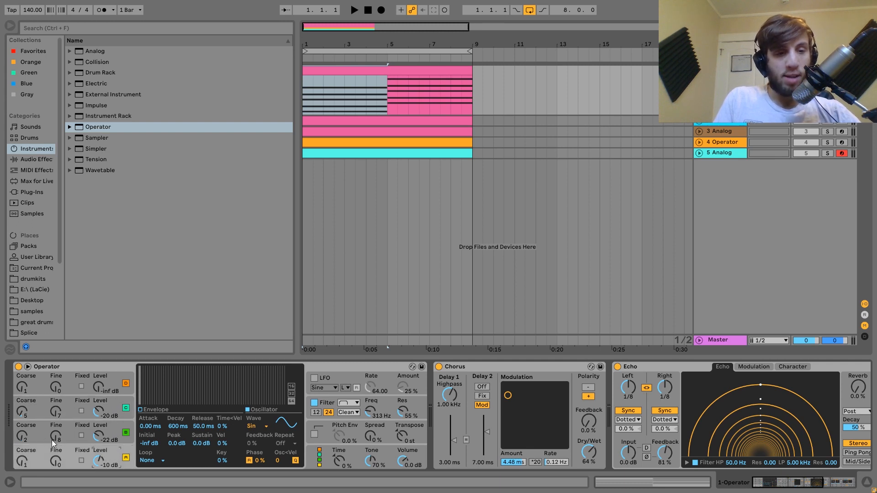
pyautogui.moveTo(56, 439); pyautogui.dragTo(70, 434)
pyautogui.press('space')
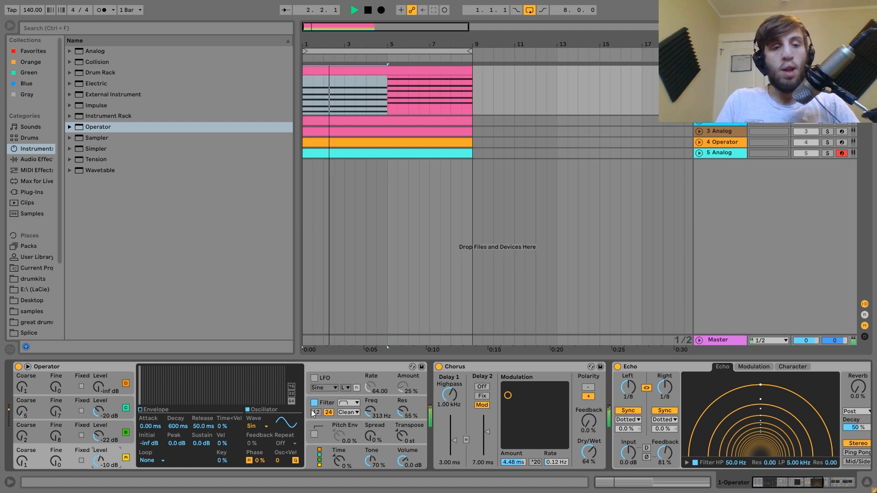
pyautogui.press('space')
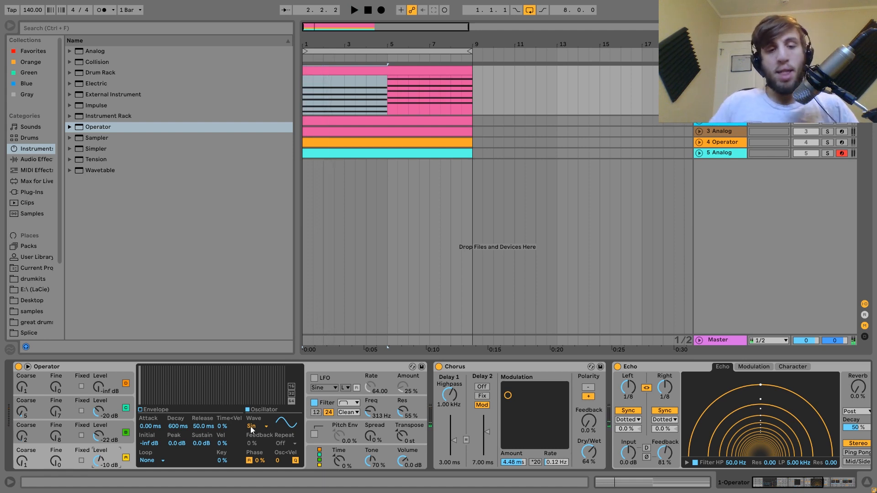
# Compare the first chord's sound with Operator's filter switched off and on
pyautogui.click(315, 402)
pyautogui.press('space')
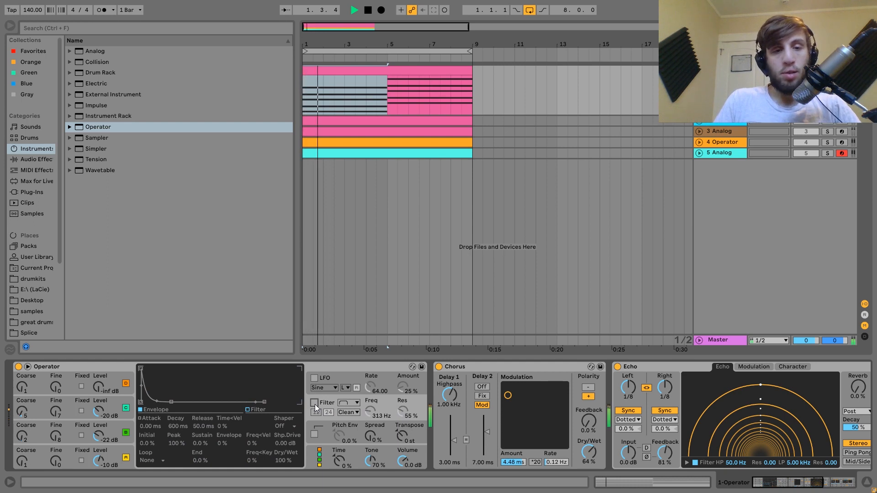
pyautogui.click(314, 404)
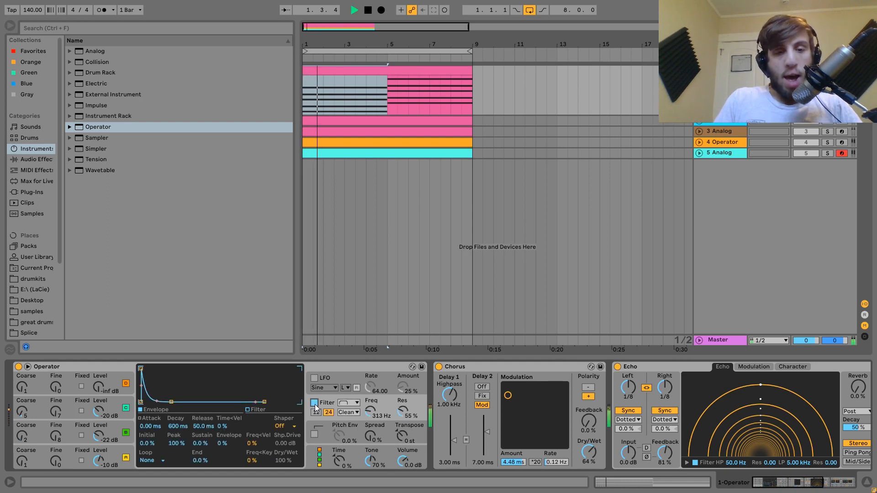
pyautogui.press('space')
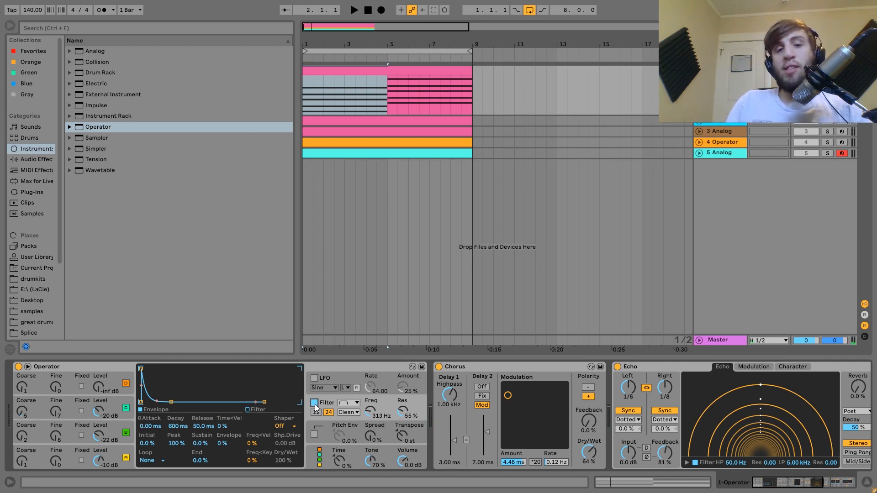
pyautogui.click(314, 404)
pyautogui.press('space')
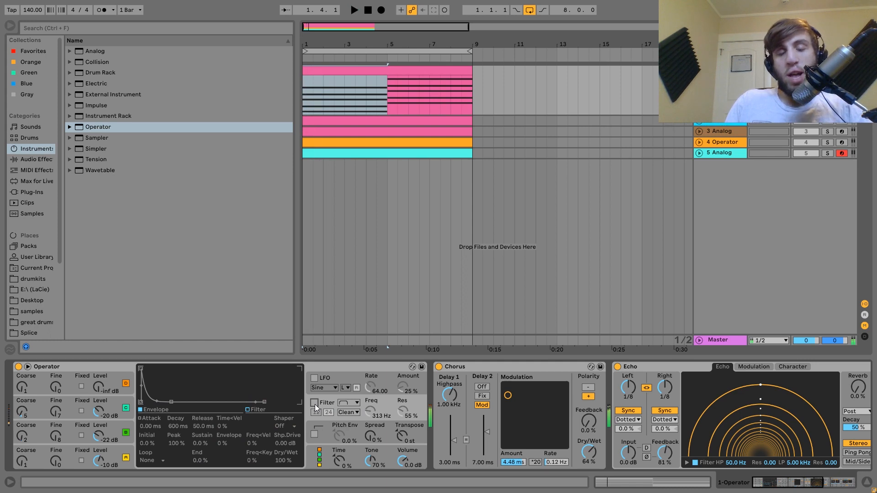
pyautogui.press('space')
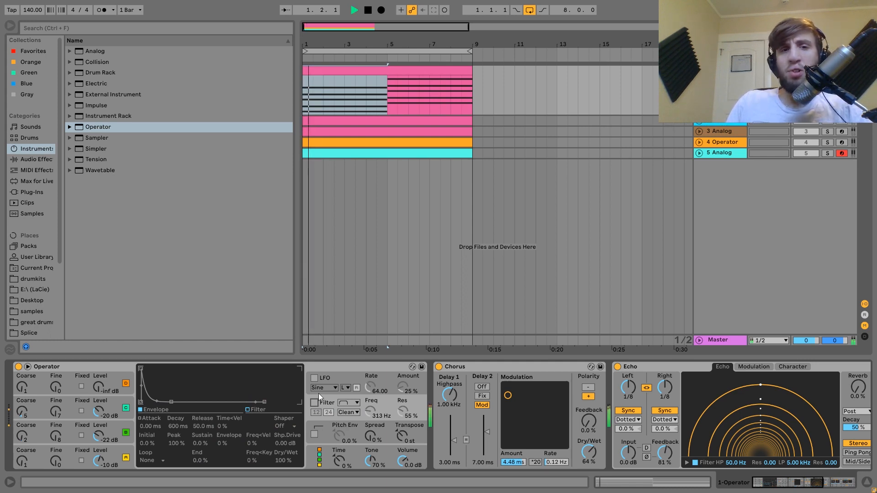
# Play the second chord from bar 5 with Operator's filter off and on, leaving it enabled, and select the whole clip
pyautogui.click(397, 96)
pyautogui.click(388, 100)
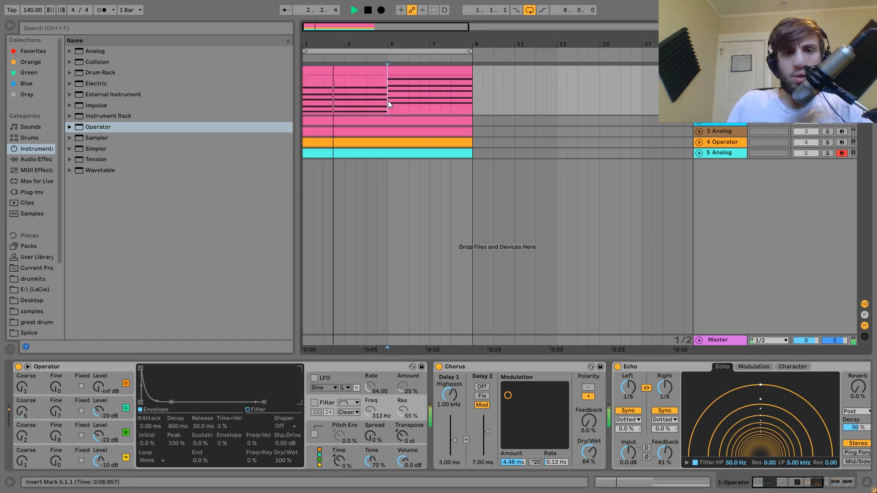
pyautogui.press('space')
pyautogui.press('space')
pyautogui.press('space')
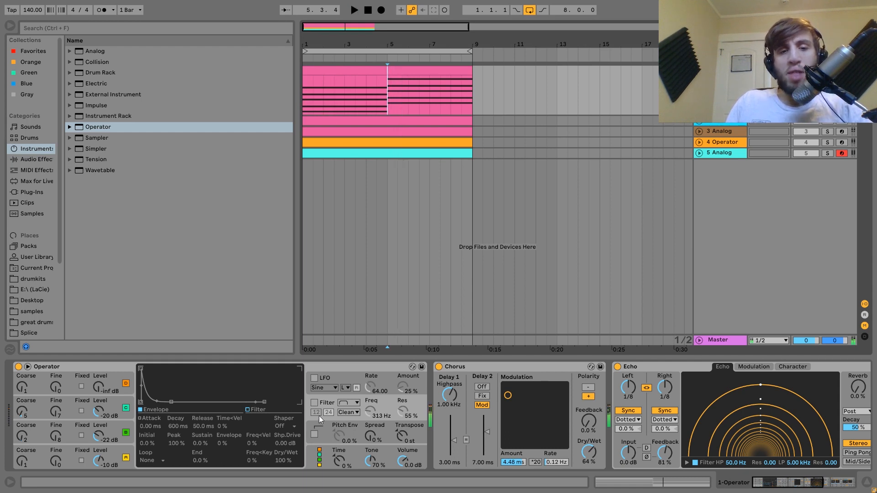
pyautogui.click(314, 403)
pyautogui.press('space')
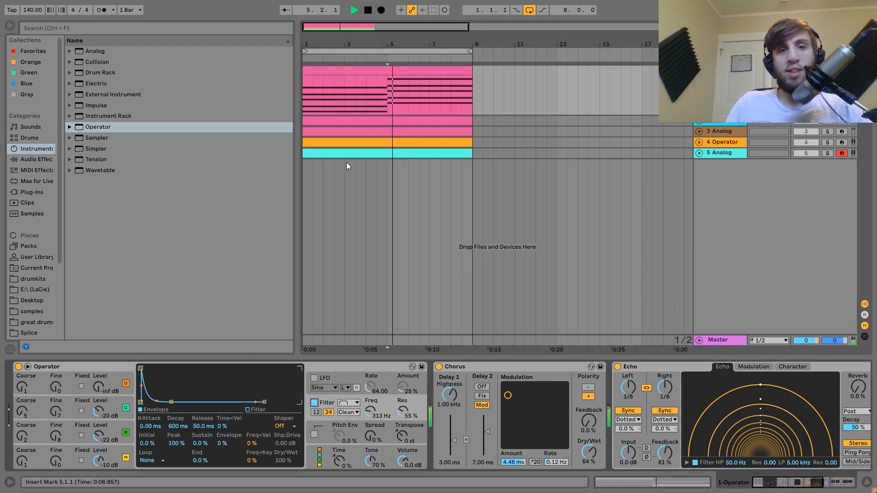
pyautogui.click(382, 69)
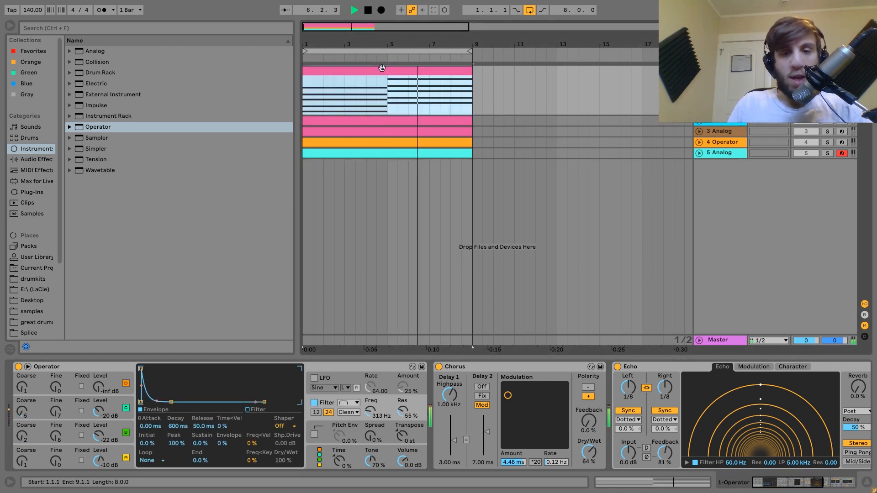
pyautogui.press('space')
# Bypass the Echo effect, play the clip without it, and switch Echo back on
pyautogui.hscroll(5, 571, 369)
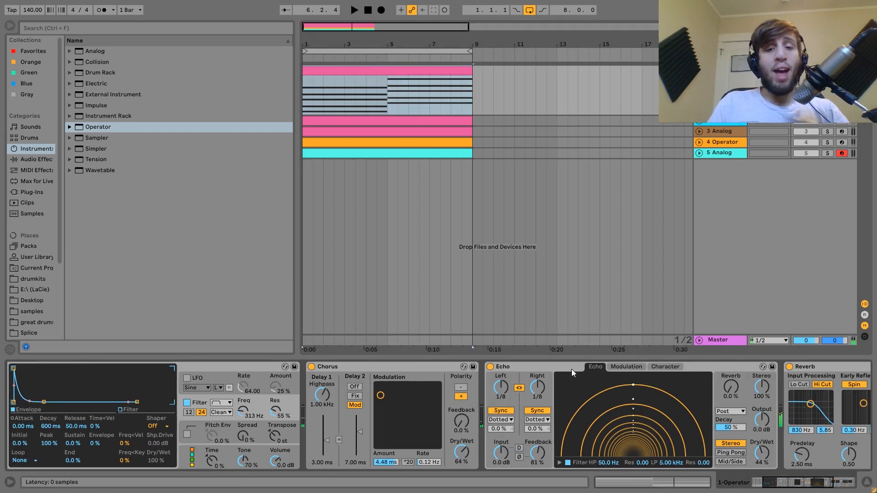
pyautogui.hscroll(1, 571, 369)
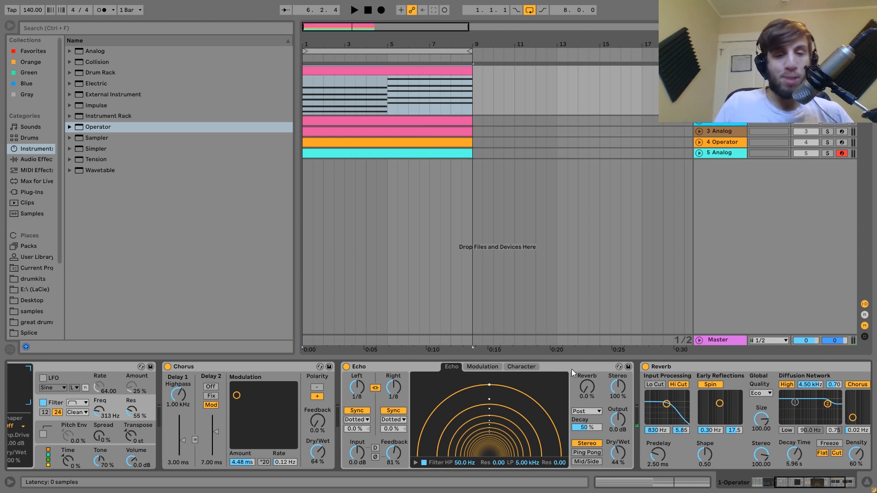
pyautogui.hscroll(4, 572, 369)
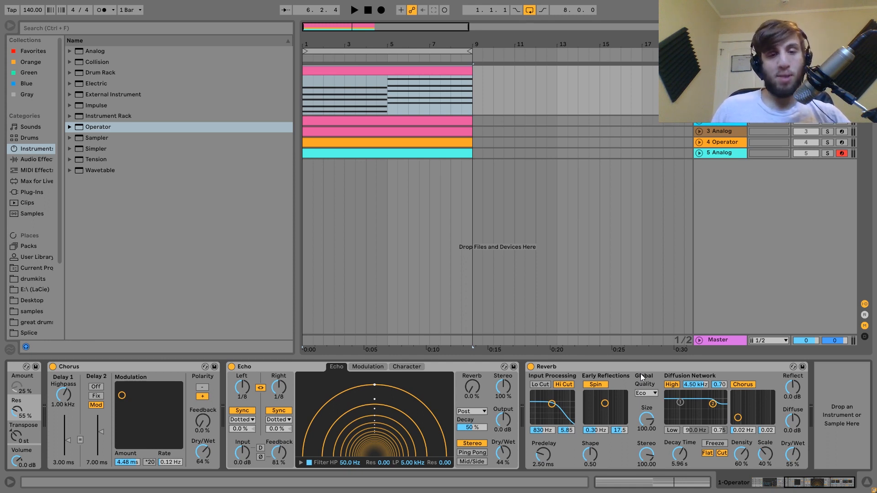
pyautogui.click(231, 367)
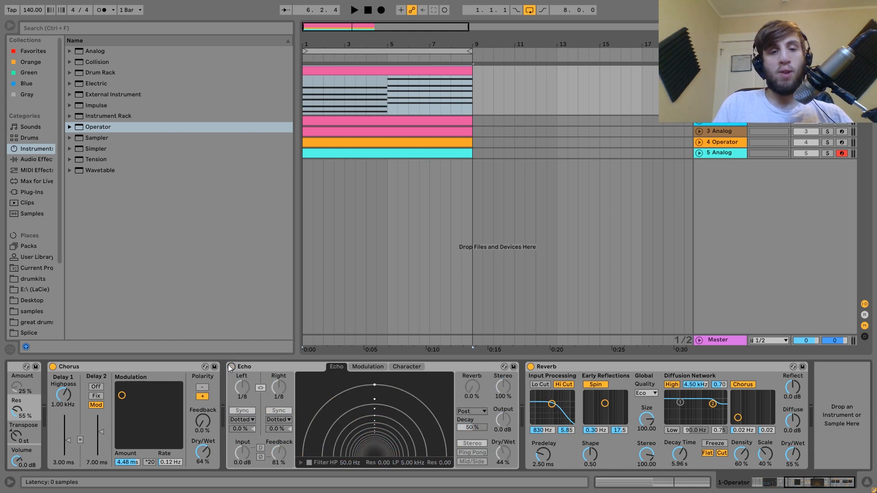
pyautogui.press('space')
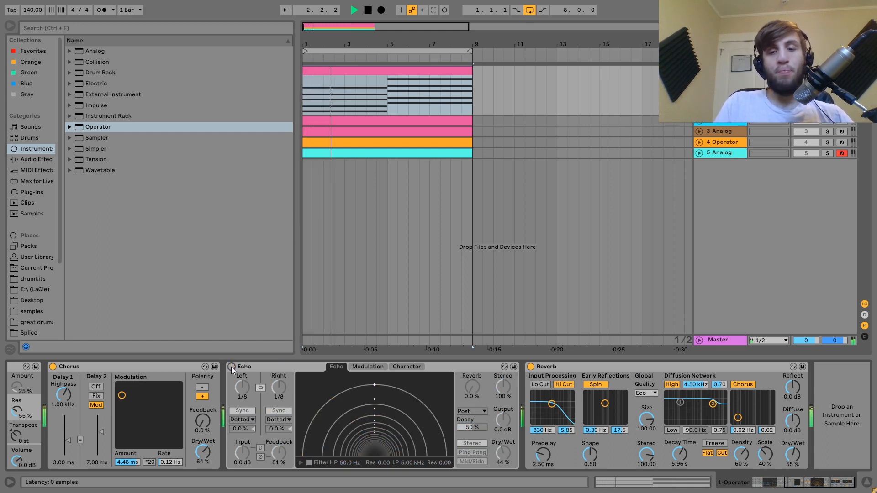
pyautogui.press('space')
pyautogui.click(231, 366)
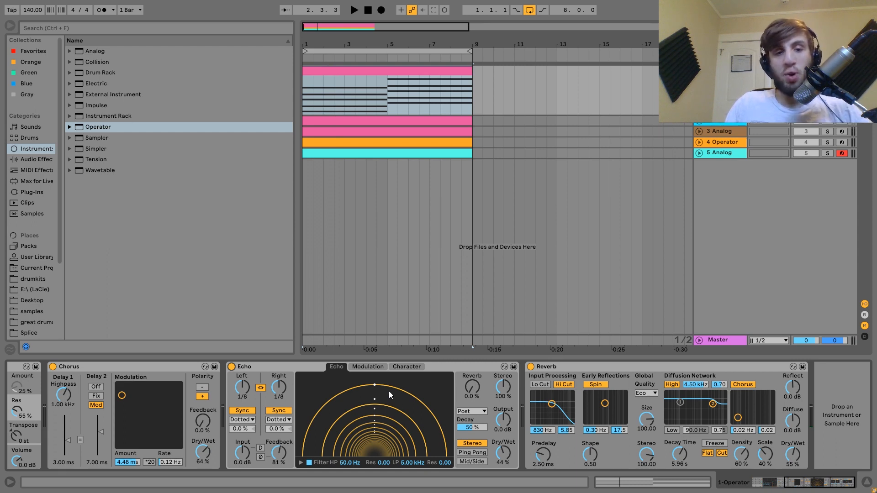
# Play the first Operator chord clip from the start with Echo switched on
pyautogui.press('space')
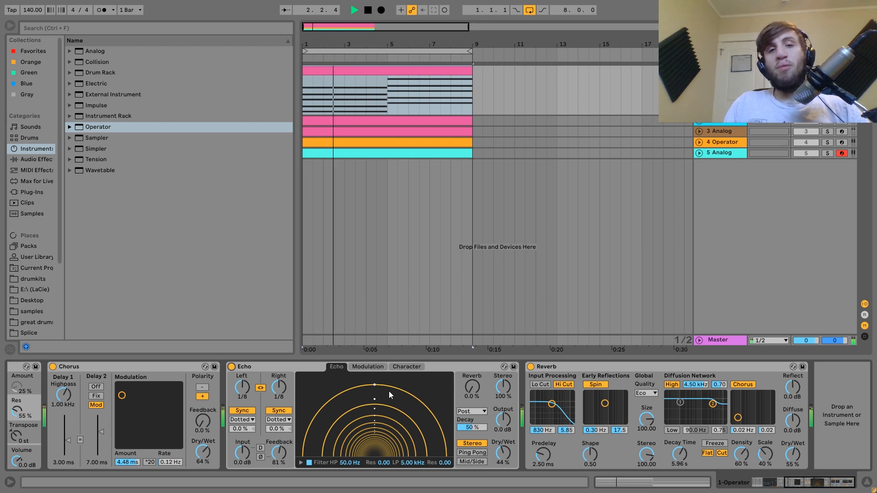
pyautogui.press('space')
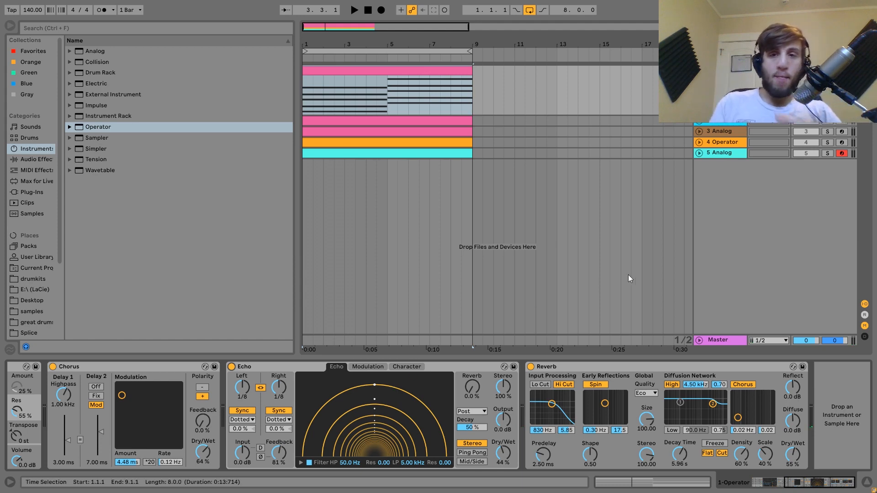
# Unfold the second Operator track, play its clip from the start, and set the insert mark at bar 5
pyautogui.click(701, 121)
pyautogui.click(401, 121)
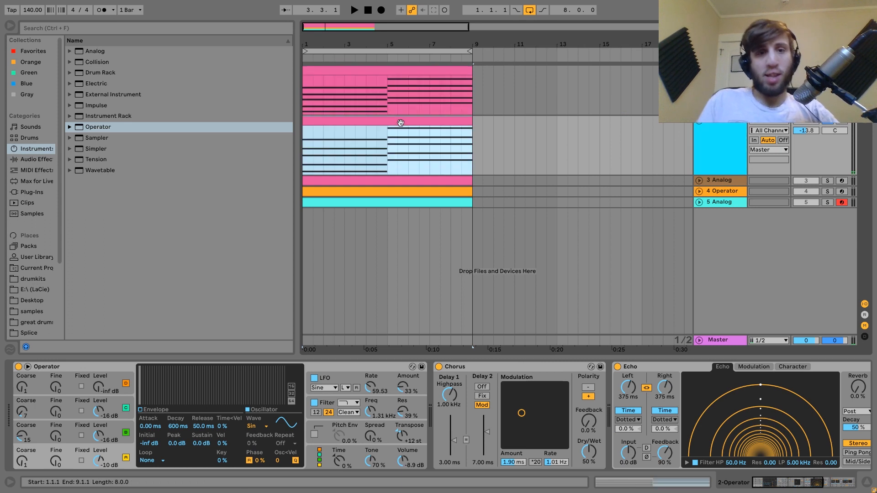
pyautogui.press('space')
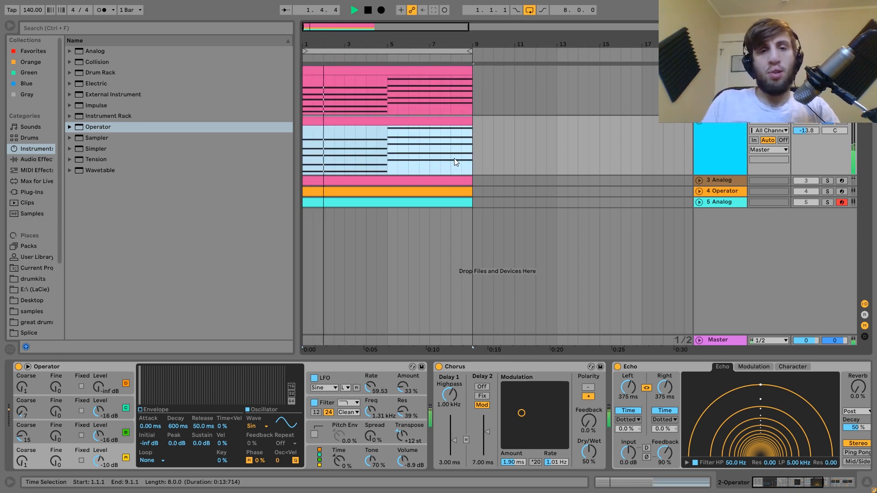
pyautogui.click(386, 168)
pyautogui.press('space')
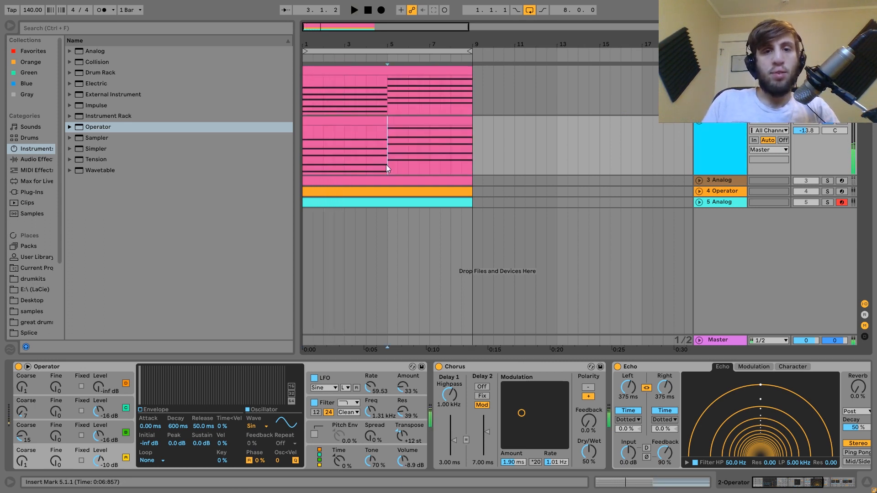
# Open the second Operator clip's notes, select the first and second chords in turn, and return to the track's devices
pyautogui.doubleClick(375, 120)
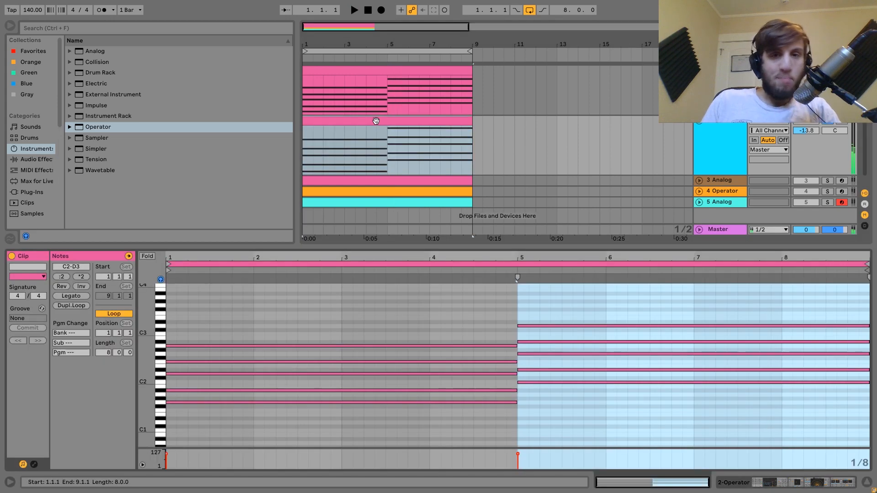
pyautogui.moveTo(371, 428); pyautogui.dragTo(367, 301)
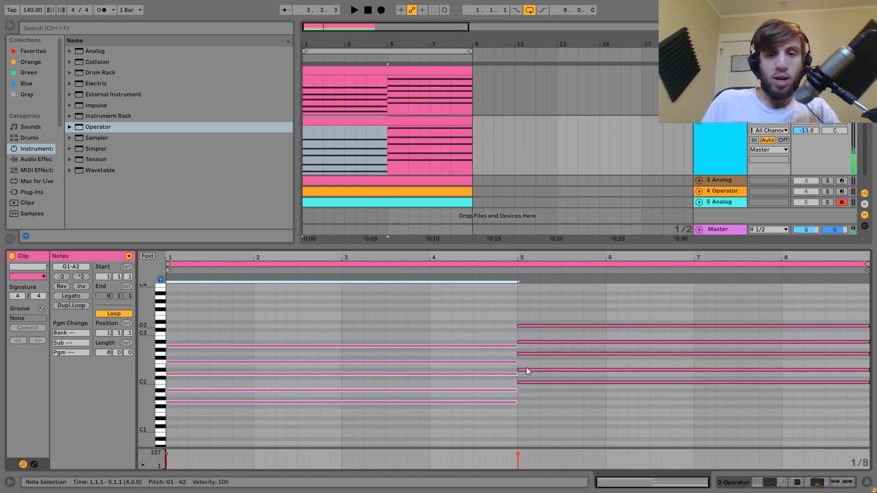
pyautogui.moveTo(573, 421); pyautogui.dragTo(587, 302)
pyautogui.click(699, 156)
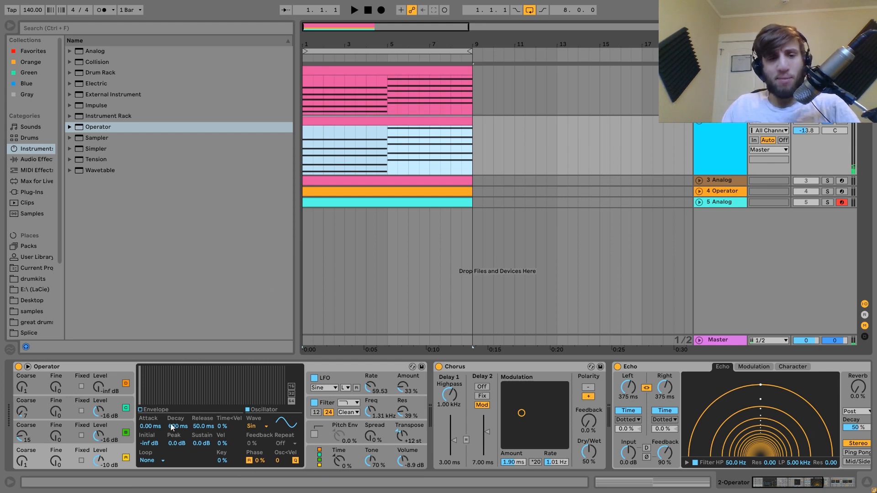
# Inspect oscillators B and C of the second Operator and play its clip
pyautogui.click(125, 423)
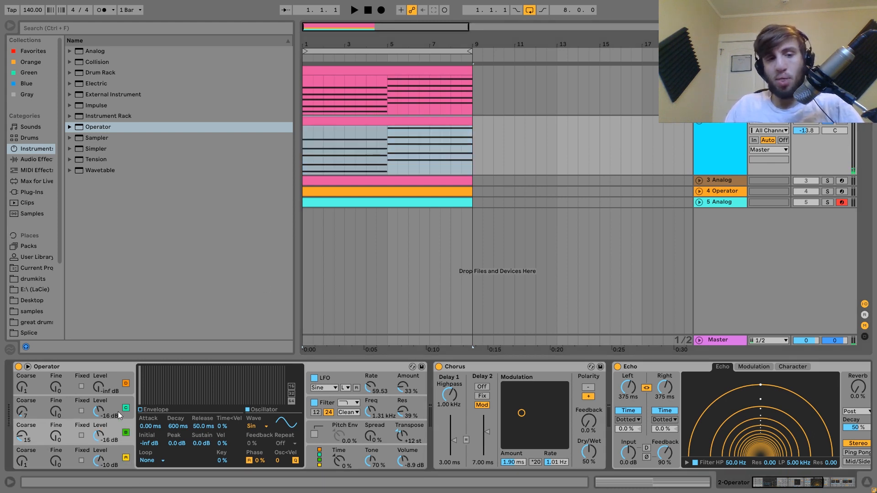
pyautogui.click(116, 406)
pyautogui.press('space')
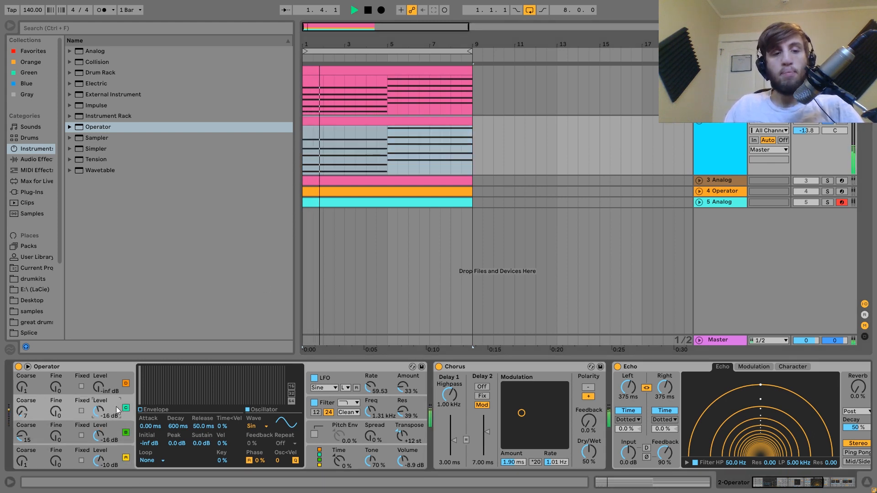
pyautogui.press('space')
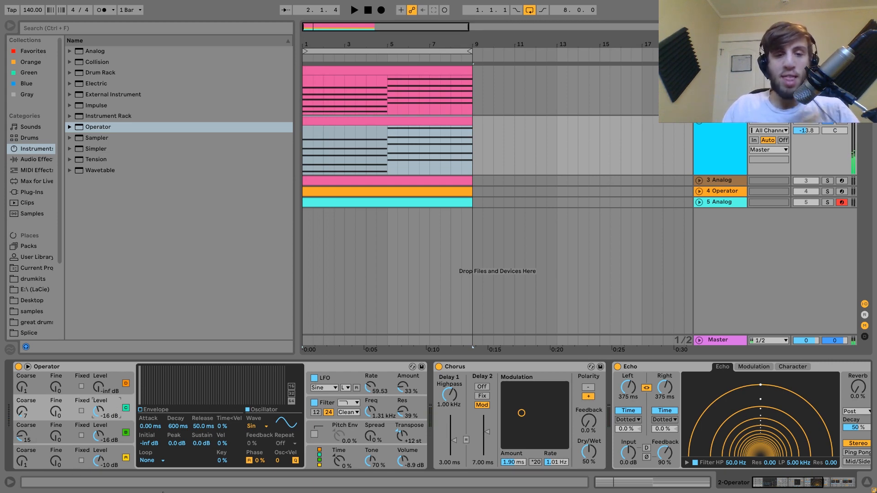
# Inspect the second Operator's filter and LFO settings and play the clip to hear the modulation
pyautogui.click(326, 404)
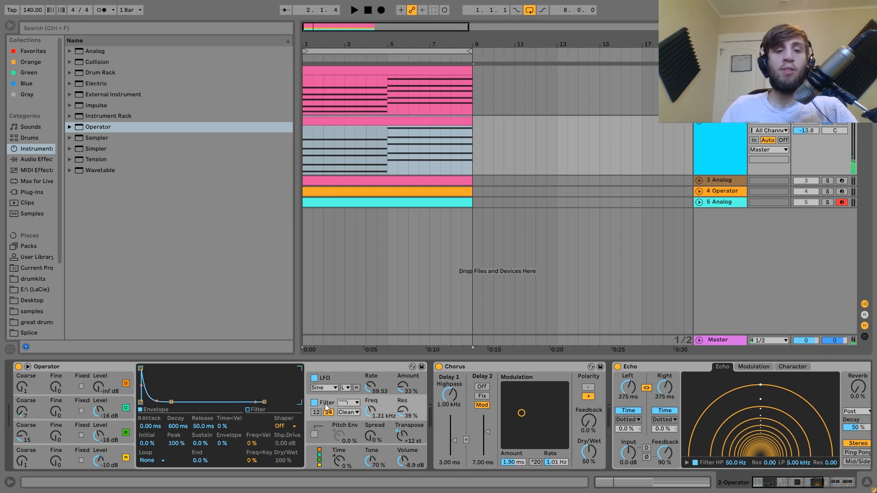
pyautogui.click(340, 377)
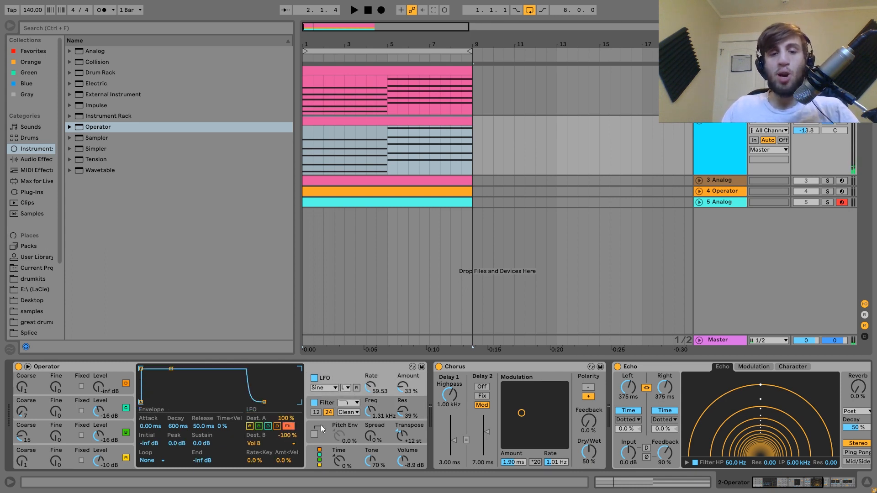
pyautogui.press('space')
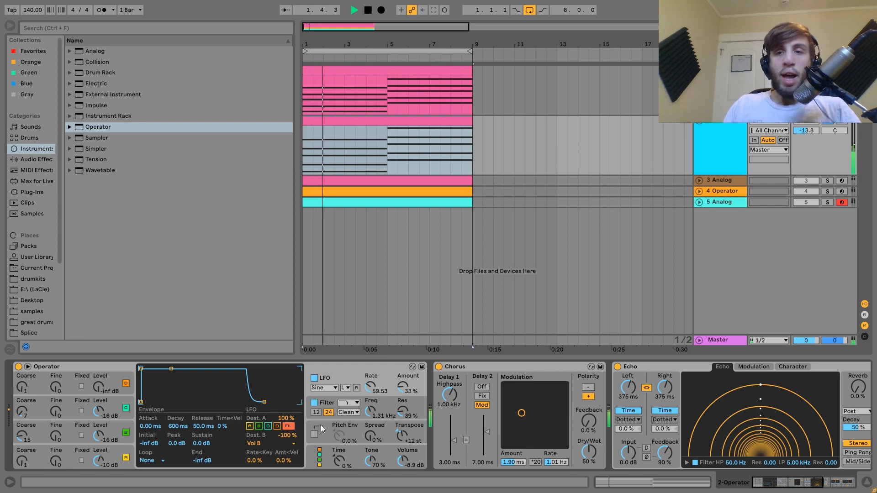
pyautogui.press('space')
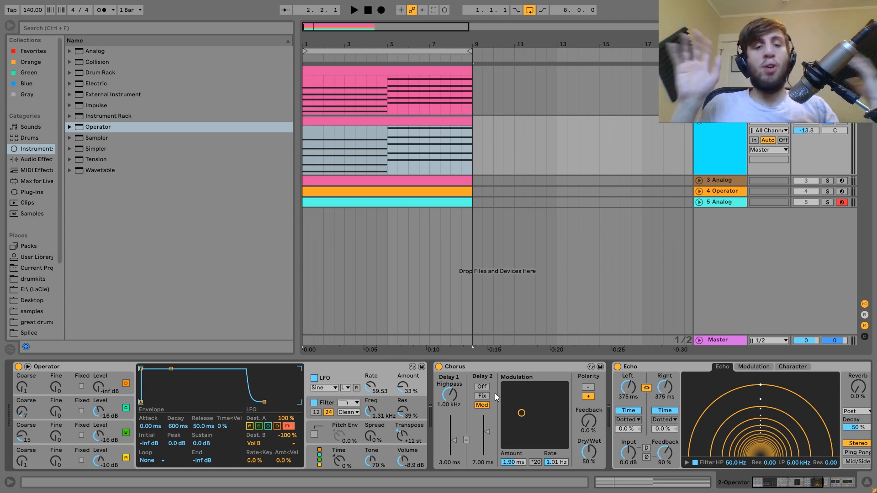
pyautogui.press('space')
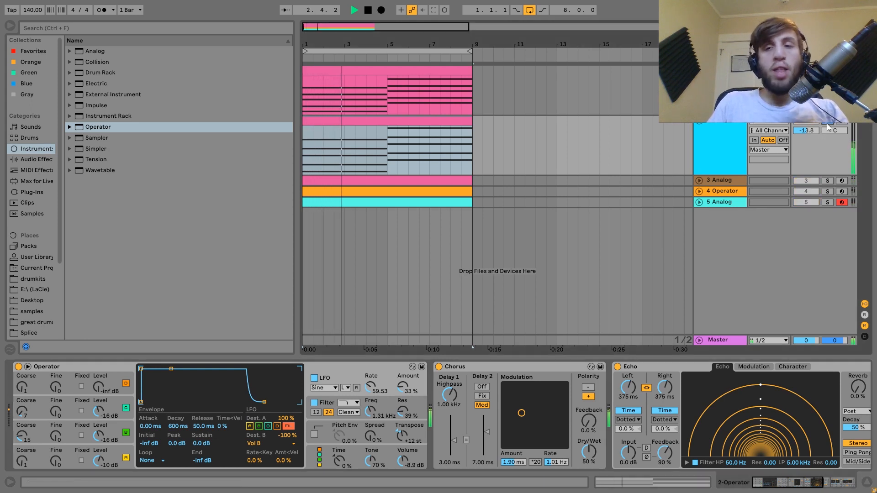
pyautogui.press('space')
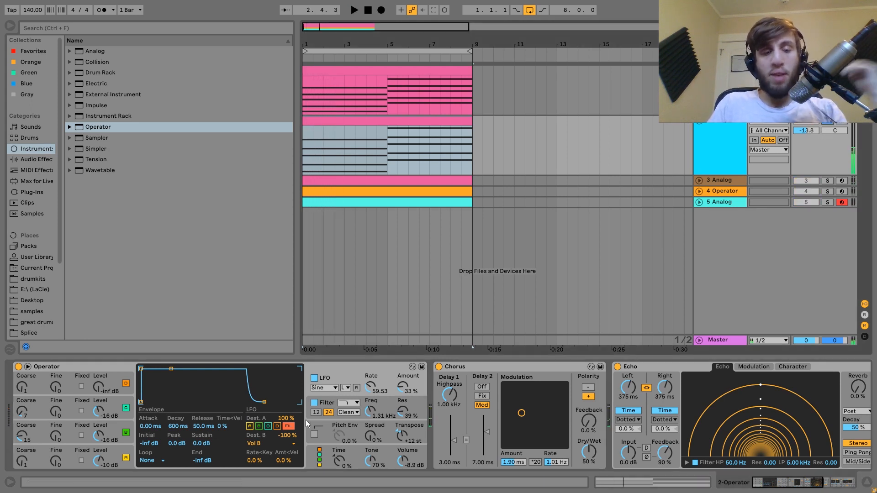
# Review the Chorus, Echo and Reverb settings on the second Operator track, select the Reverb, and play the clip
pyautogui.scroll(-3, 467, 384)
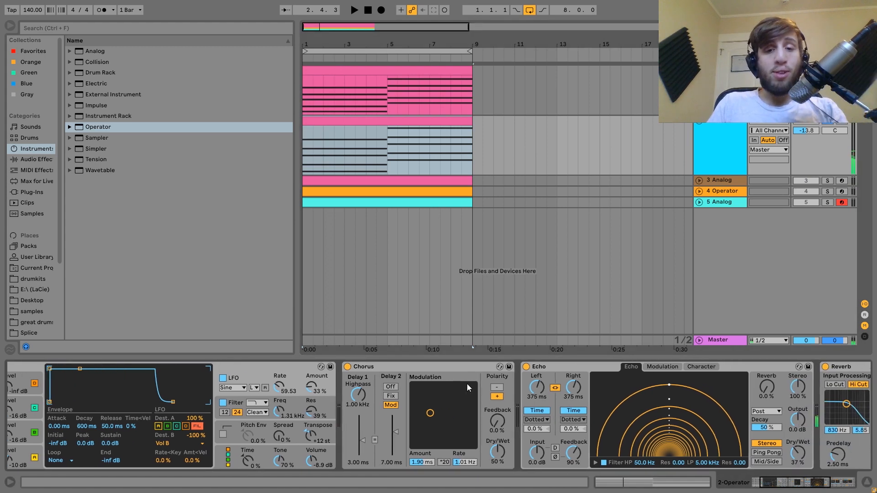
pyautogui.scroll(-3, 467, 387)
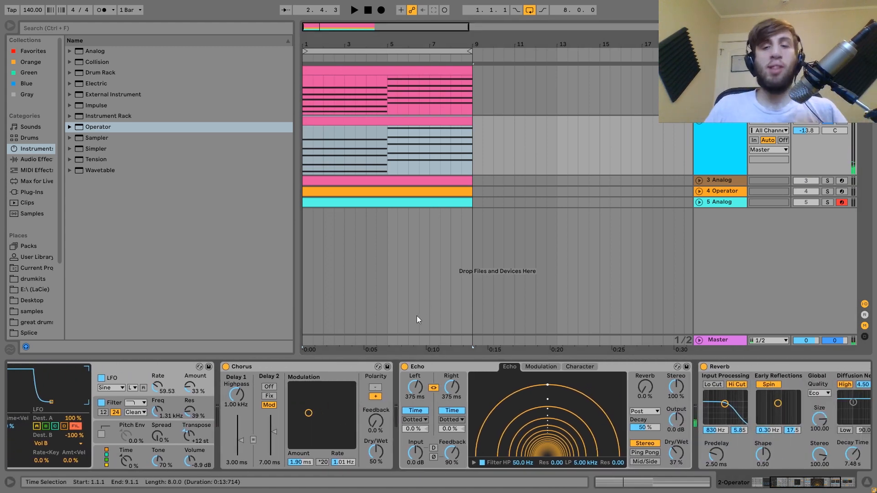
pyautogui.scroll(-5, 495, 378)
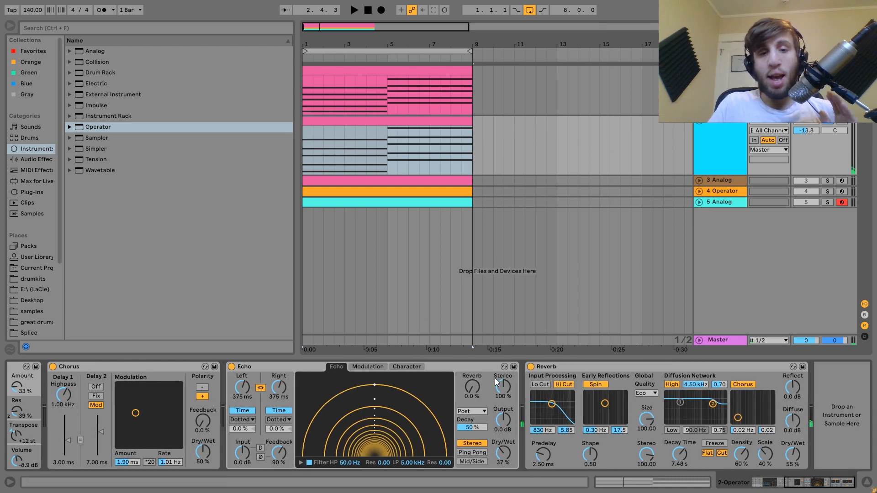
pyautogui.click(580, 367)
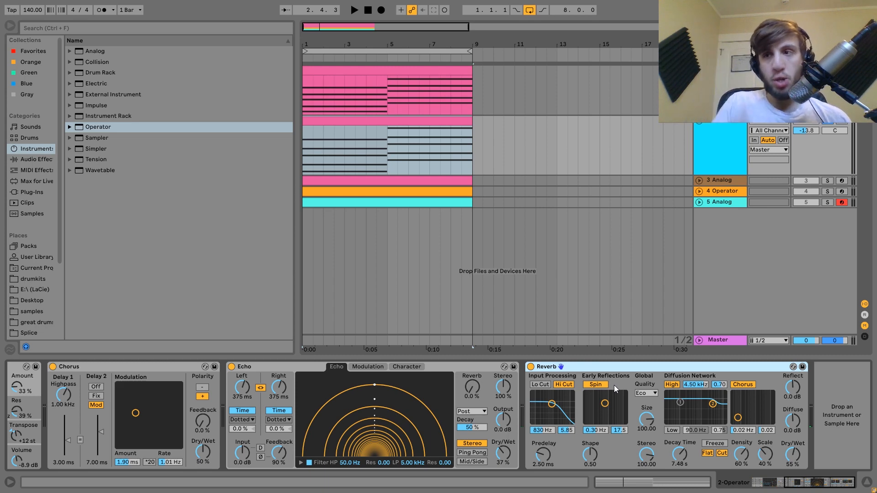
pyautogui.press('space')
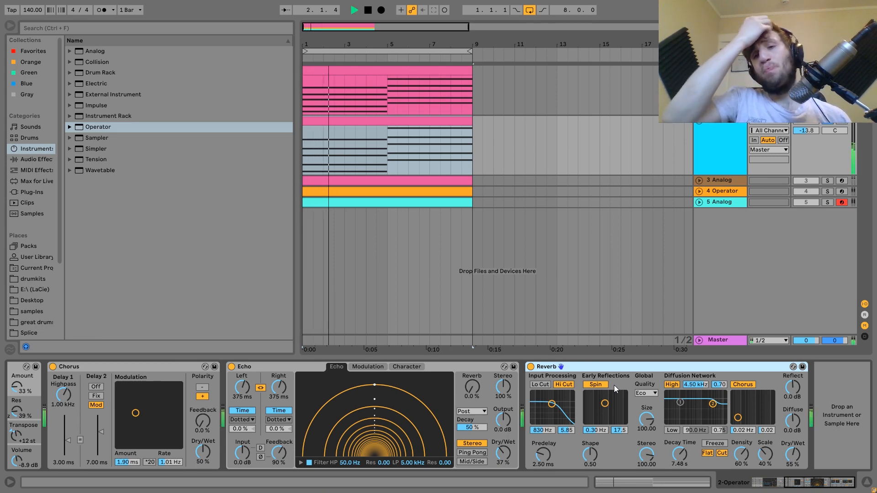
pyautogui.press('space')
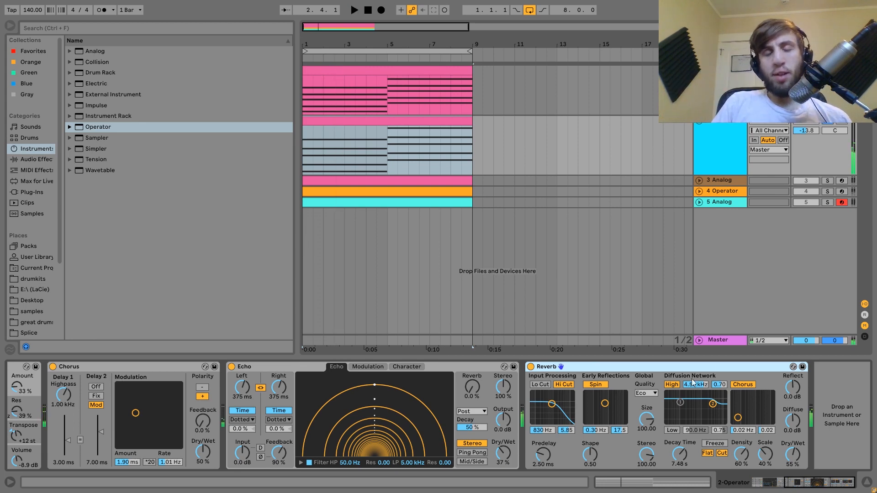
# Solo and unfold the 3 Analog track, select its whole clip, and play both bass notes
pyautogui.click(829, 182)
pyautogui.doubleClick(725, 180)
pyautogui.click(385, 181)
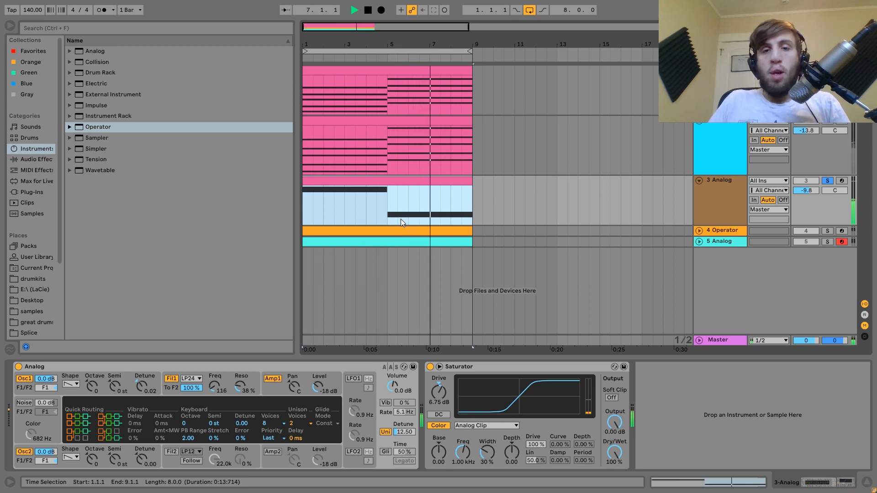
pyautogui.press('space')
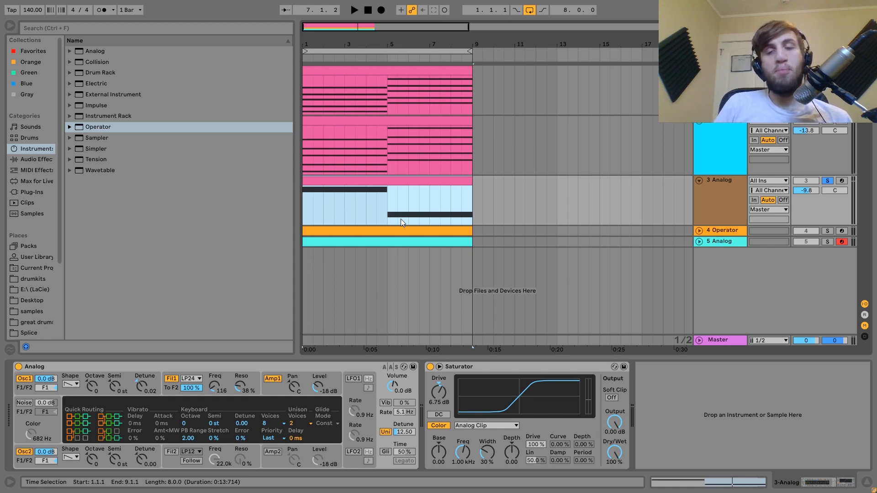
pyautogui.press('space')
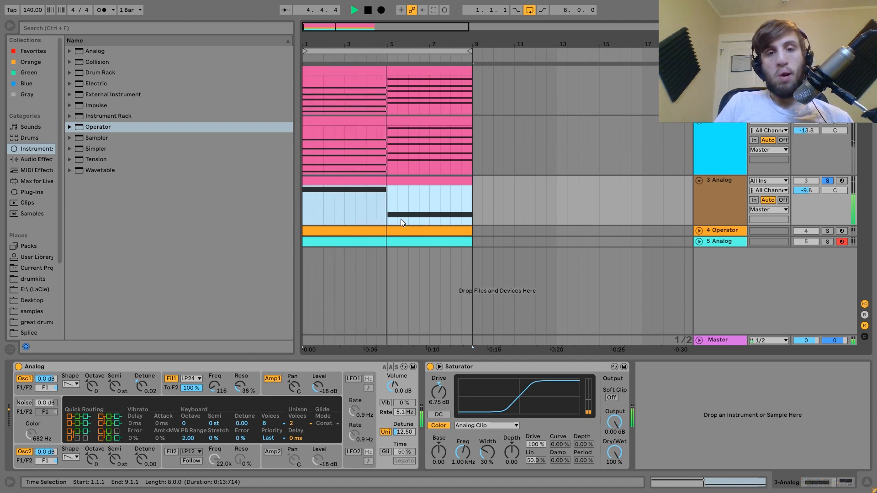
pyautogui.press('space')
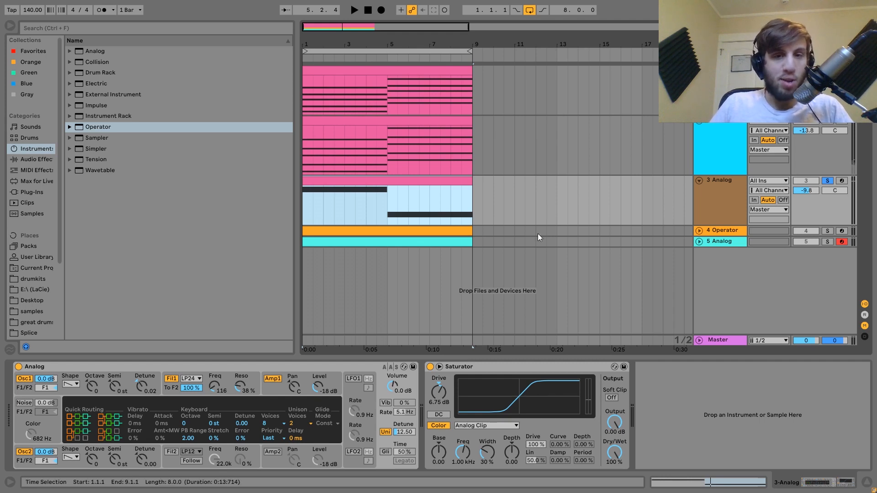
# Open the 3 Analog clip's notes, select the second bass note, and return to the track's devices
pyautogui.doubleClick(336, 190)
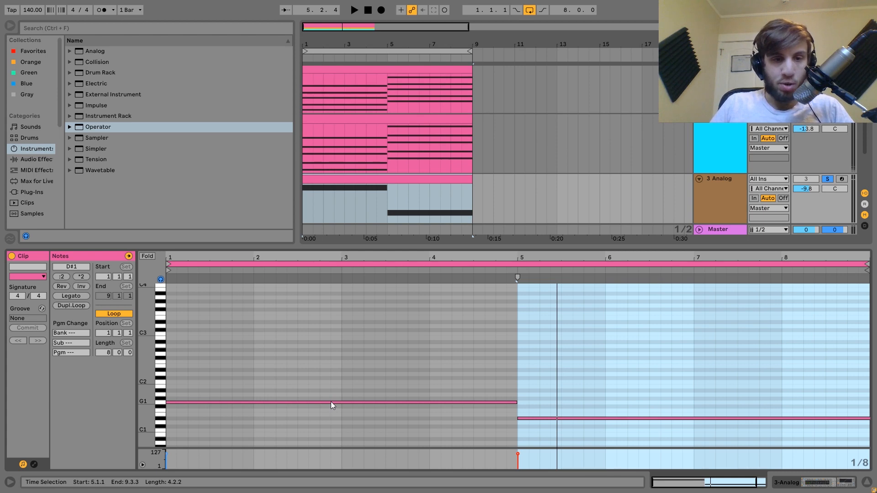
pyautogui.moveTo(552, 388); pyautogui.dragTo(527, 444)
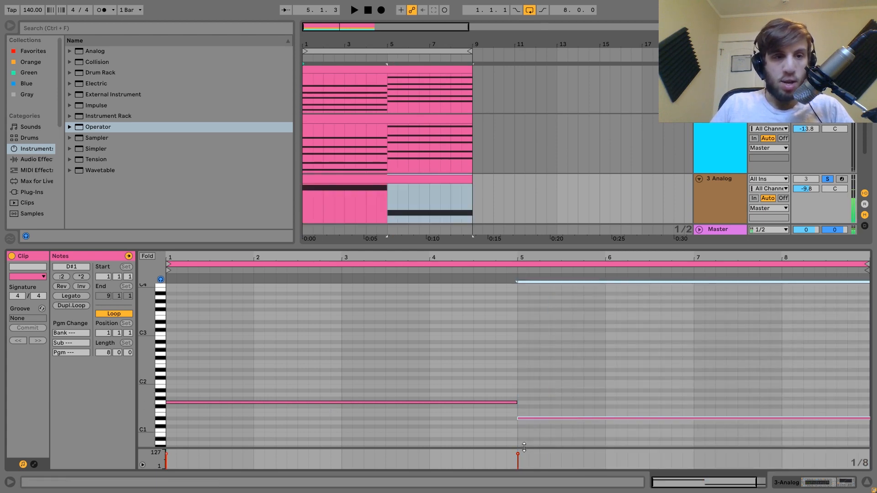
pyautogui.press('space')
pyautogui.click(715, 196)
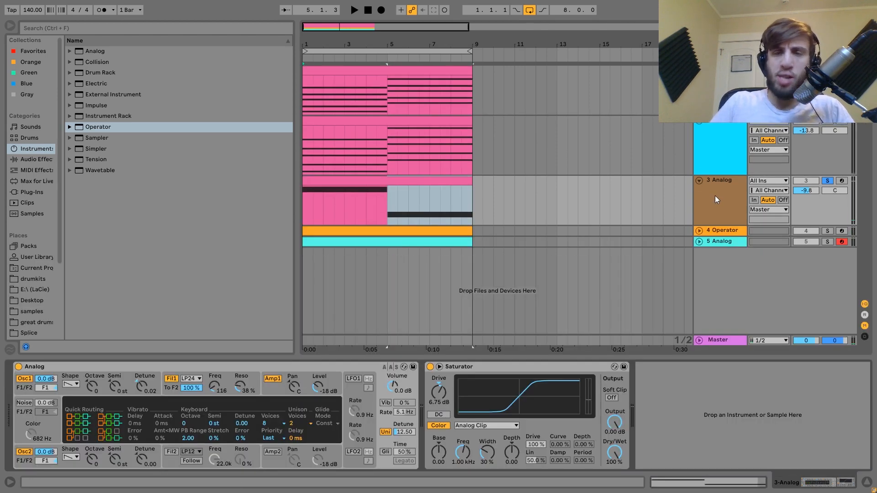
# Play the second Operator chords together with the Analog bass from bar 4
pyautogui.click(365, 163)
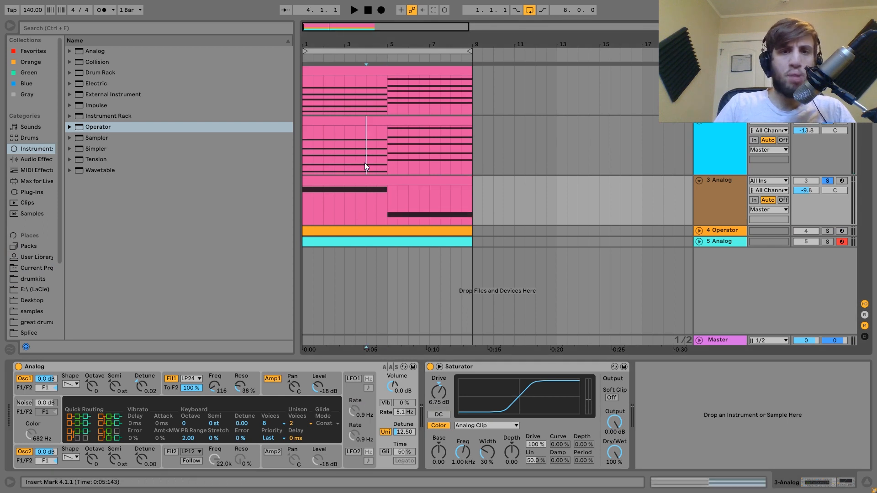
pyautogui.press('space')
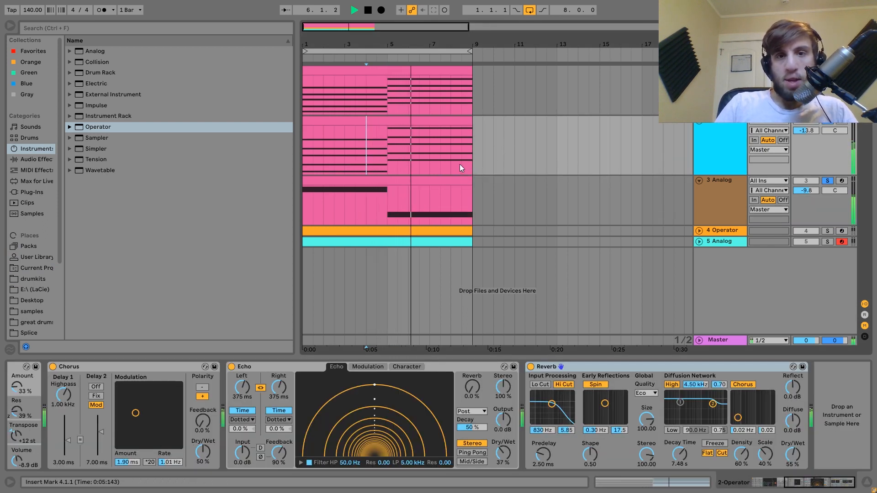
pyautogui.press('space')
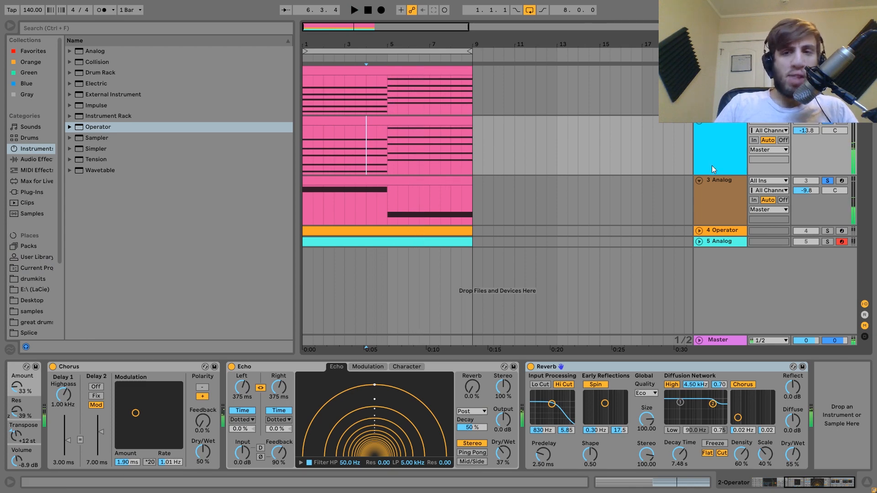
# Re-solo the 3 Analog track, select its whole clip, and play the bass from the start
pyautogui.click(827, 181)
pyautogui.click(826, 179)
pyautogui.click(432, 178)
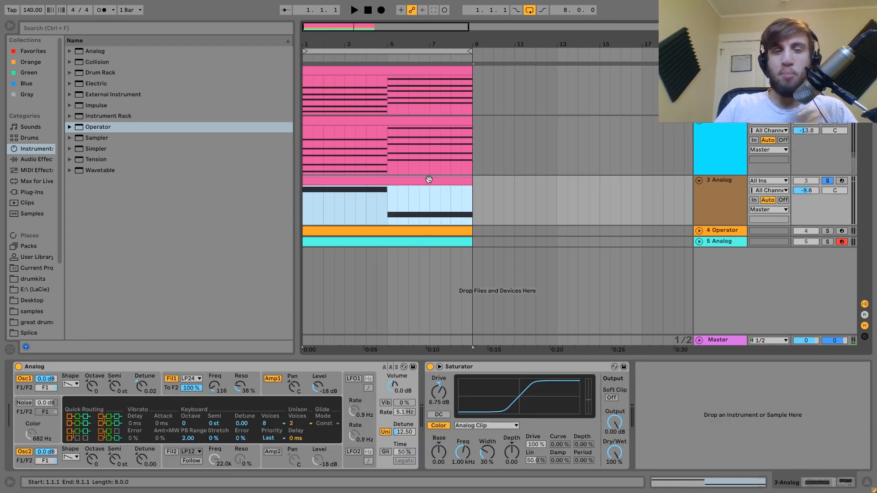
pyautogui.press('space')
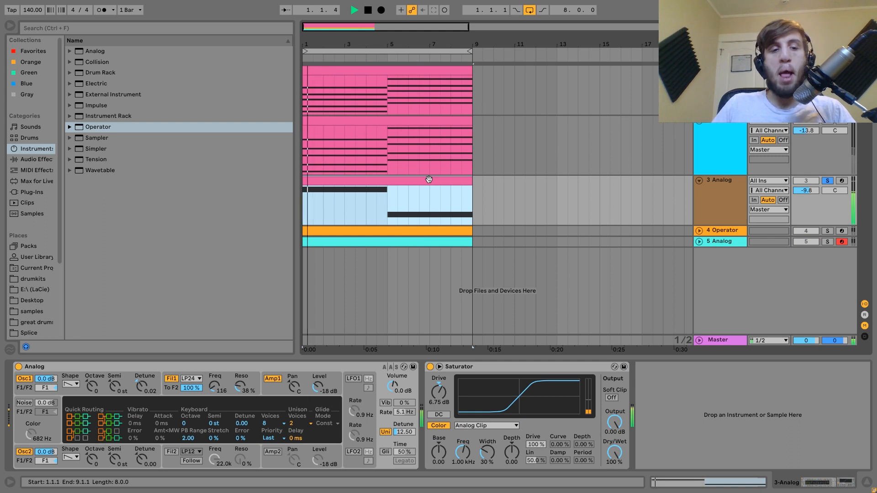
# Compare the Analog bass with Filter 1 switched off and back on, and show oscillator 1's pitch settings
pyautogui.press('space')
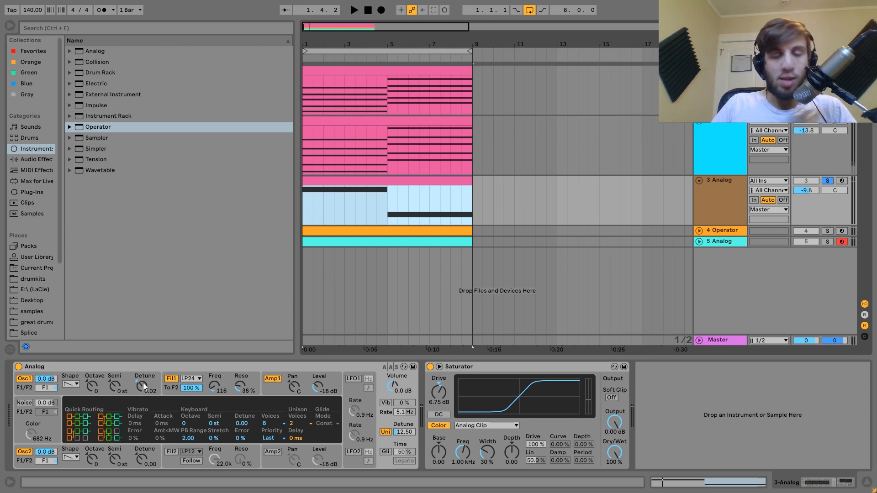
pyautogui.press('space')
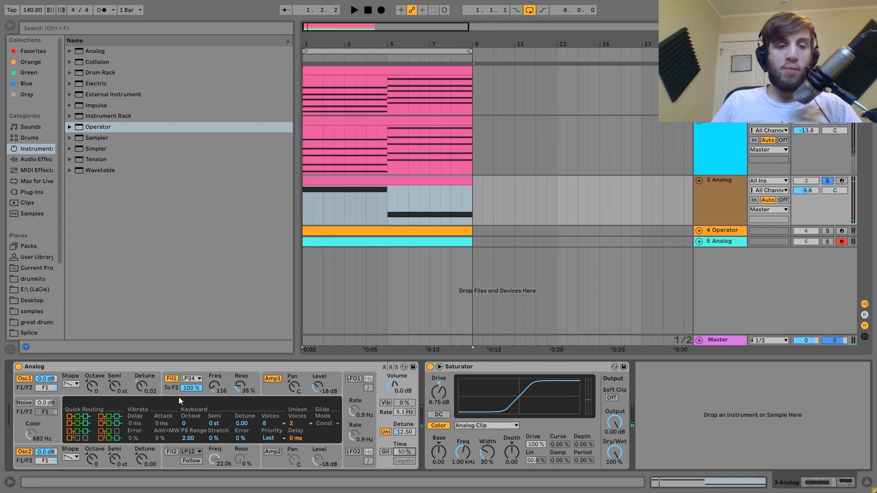
pyautogui.click(171, 382)
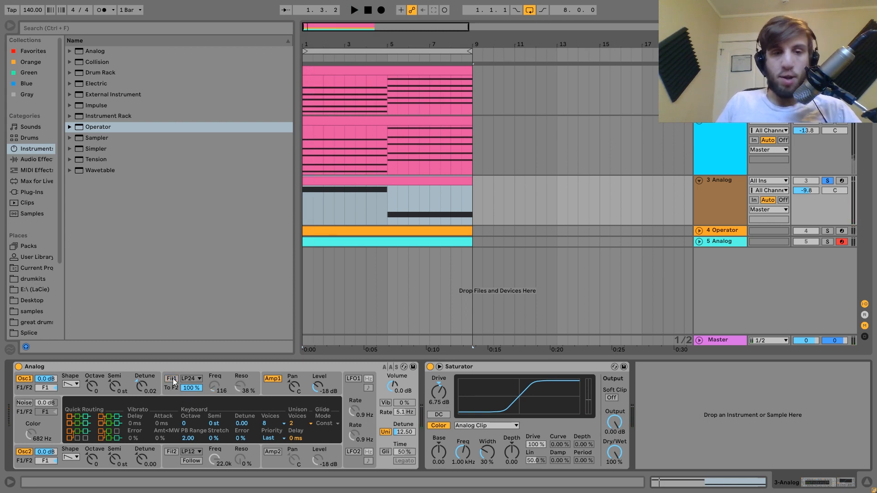
pyautogui.press('space')
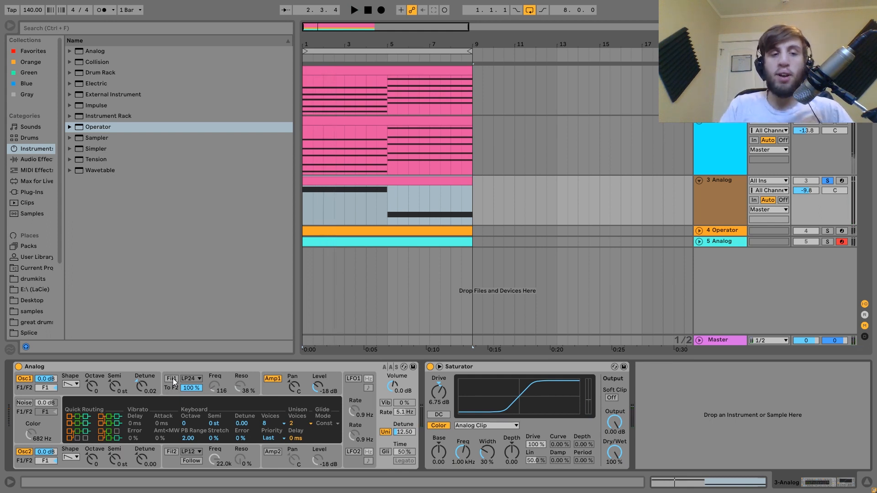
pyautogui.click(172, 379)
pyautogui.click(173, 379)
pyautogui.click(150, 384)
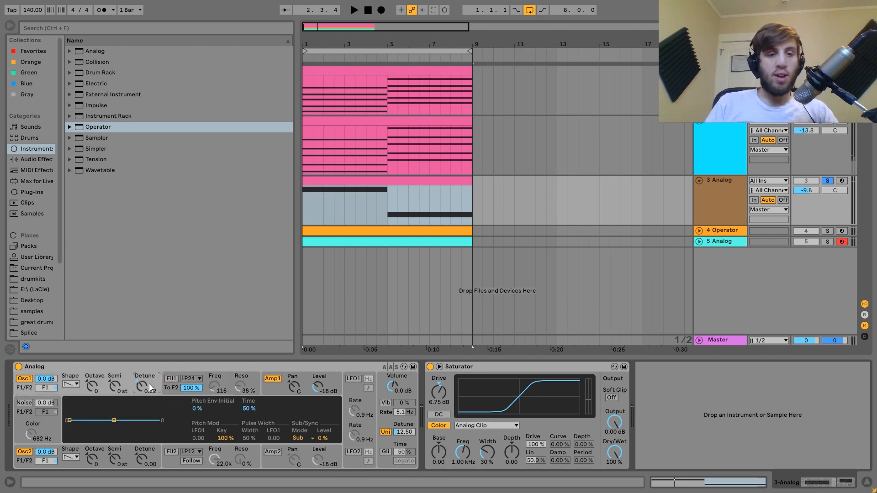
pyautogui.press('space')
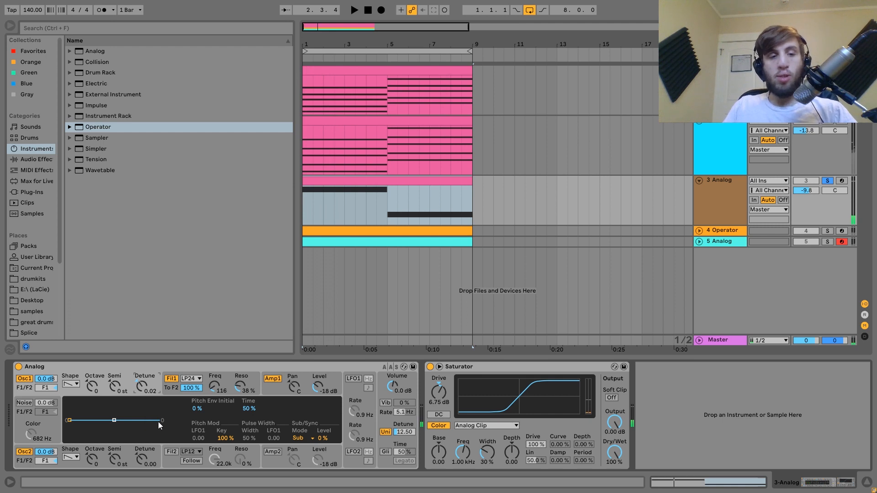
# Show Analog's Filter 1 and Amp 1 envelopes and its unison settings, and play the bass through the Saturator
pyautogui.click(175, 391)
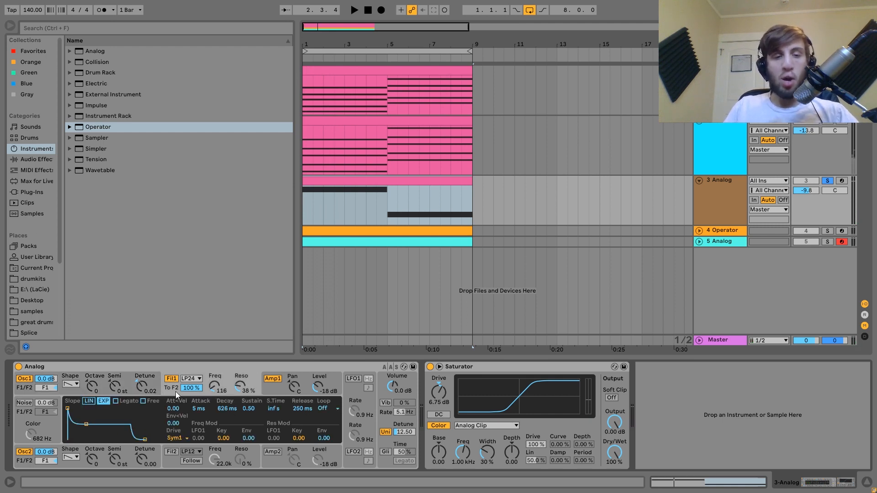
pyautogui.click(268, 387)
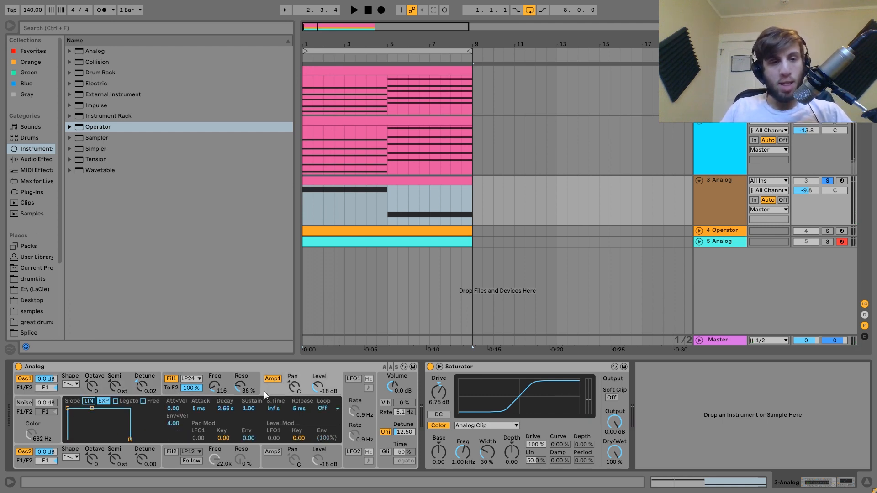
pyautogui.click(385, 433)
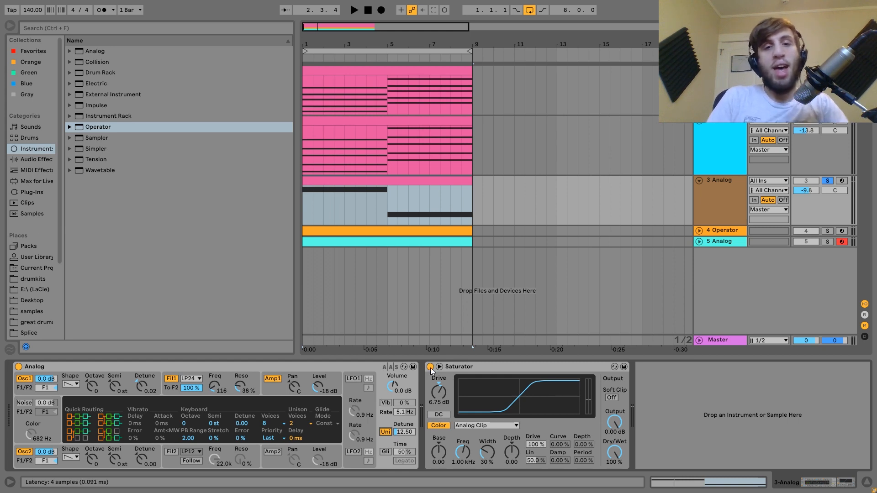
pyautogui.press('space')
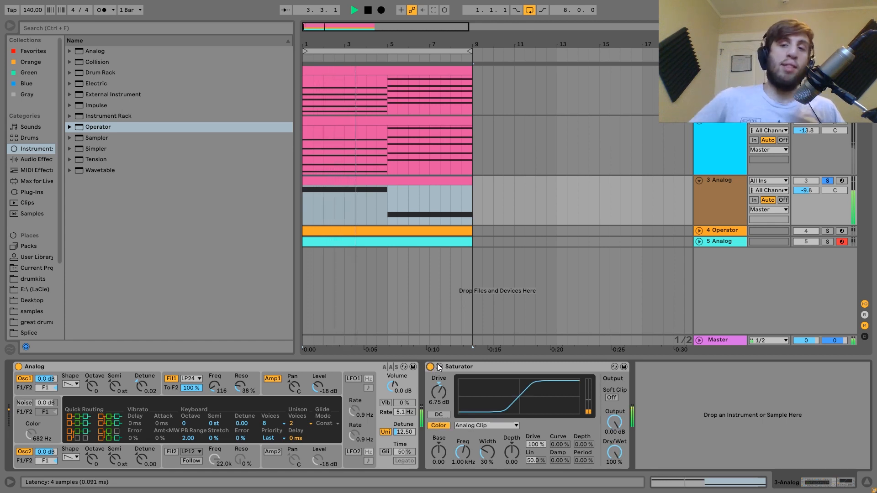
pyautogui.press('space')
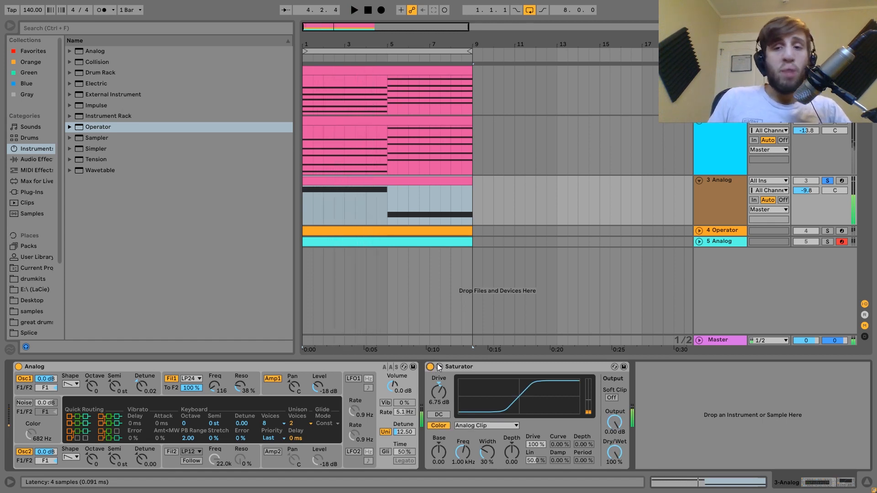
# Solo and unfold the 4 Operator track, select its whole clip, and play it from the start
pyautogui.click(828, 231)
pyautogui.click(699, 230)
pyautogui.click(730, 229)
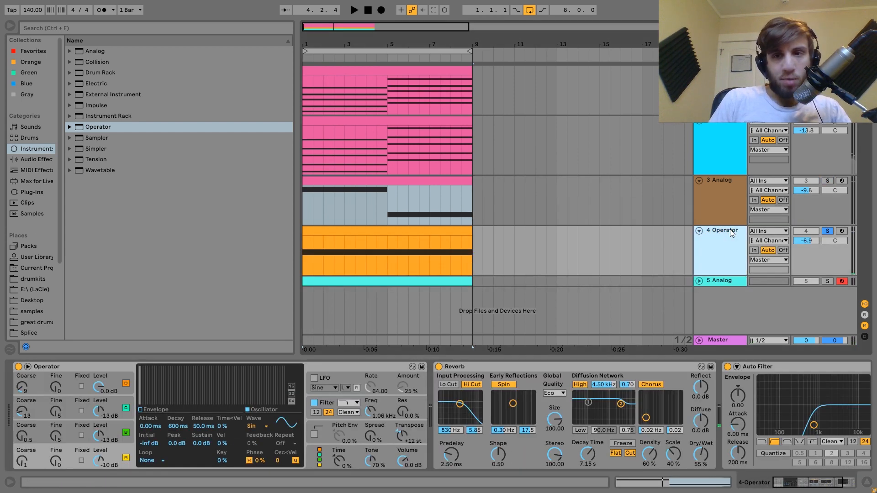
pyautogui.click(397, 234)
pyautogui.press('space')
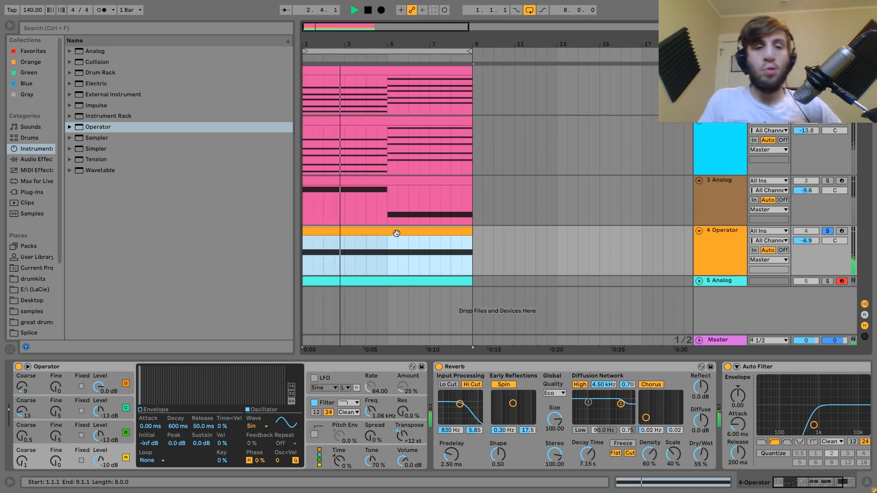
pyautogui.press('space')
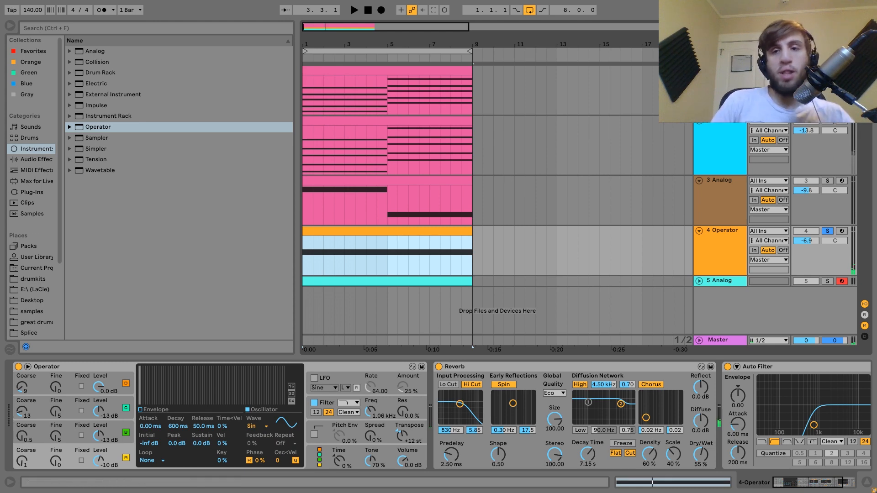
# Take 4 Operator out of solo during playback, solo it again, and listen to its layer alone
pyautogui.click(828, 232)
pyautogui.press('space')
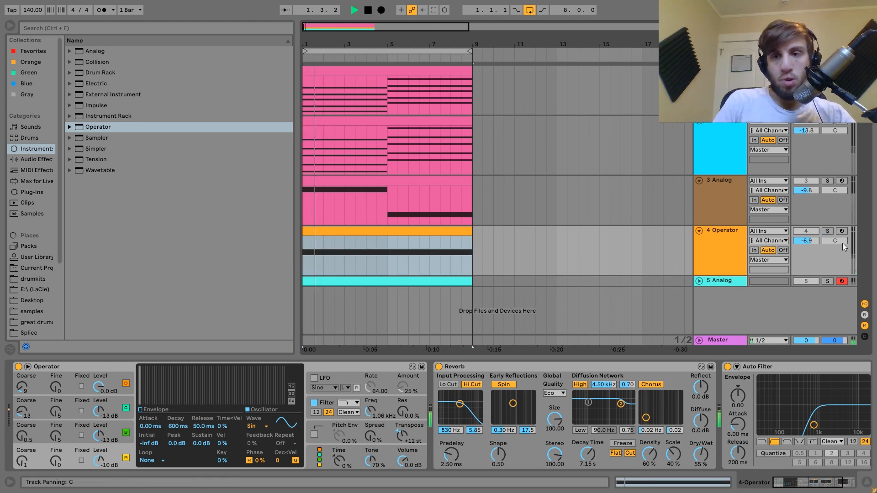
pyautogui.click(827, 231)
pyautogui.click(733, 235)
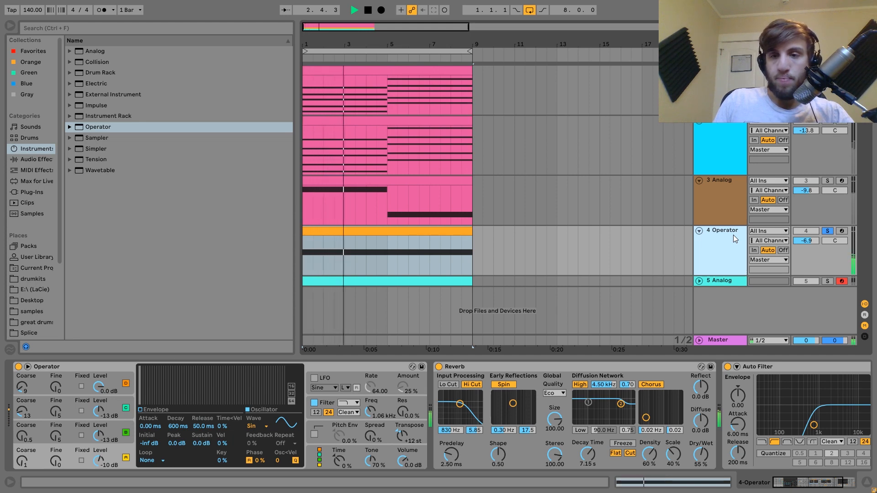
pyautogui.click(828, 230)
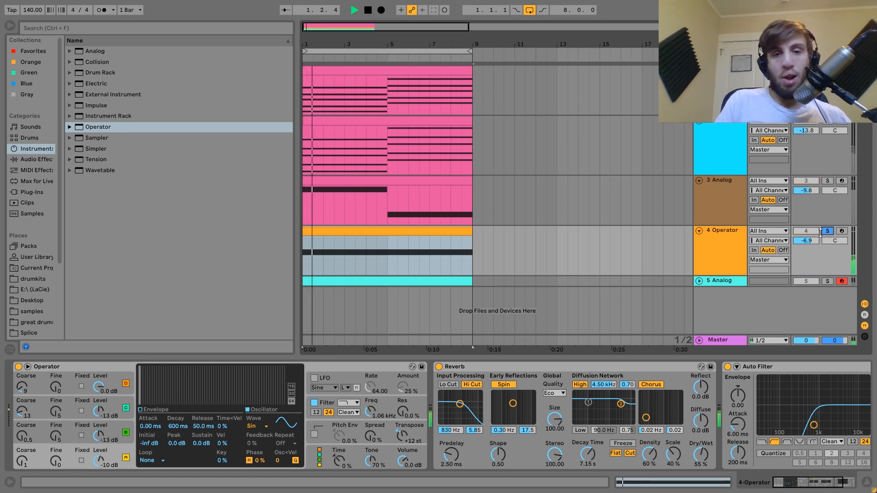
pyautogui.click(735, 242)
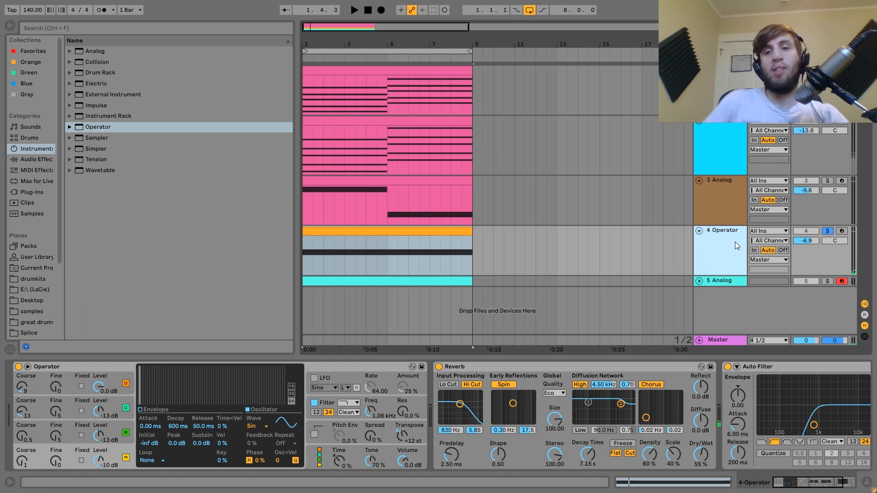
# Solo the second Operator track and 3 Analog in place of 4 Operator, play both, and clear the solos
pyautogui.click(828, 231)
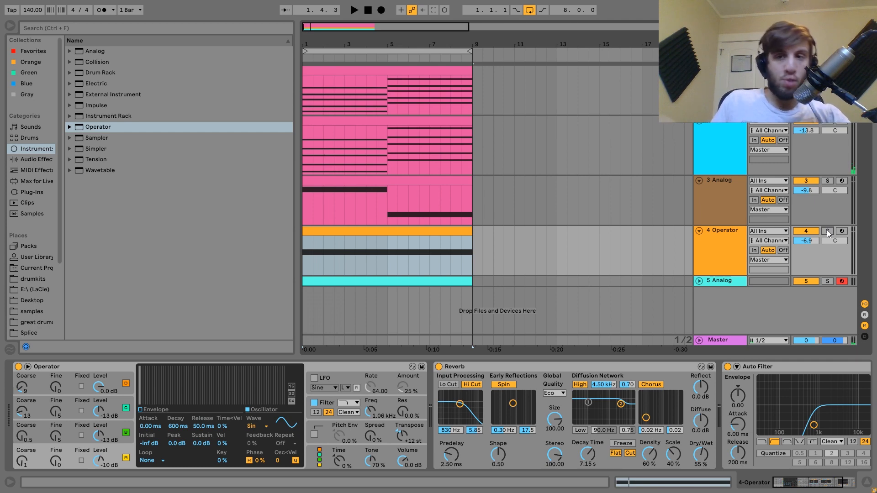
pyautogui.click(827, 123)
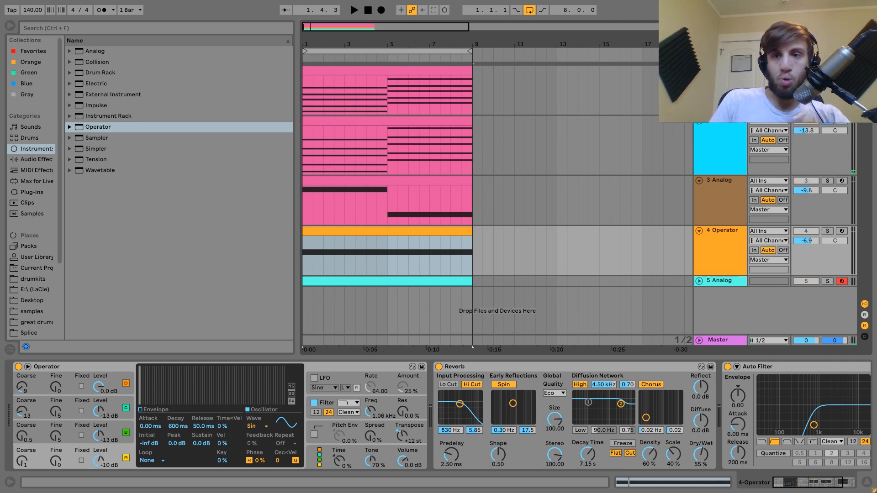
pyautogui.keyDown('ctrl'); pyautogui.click(828, 180); pyautogui.keyUp('ctrl')
pyautogui.press('space')
pyautogui.click(721, 193)
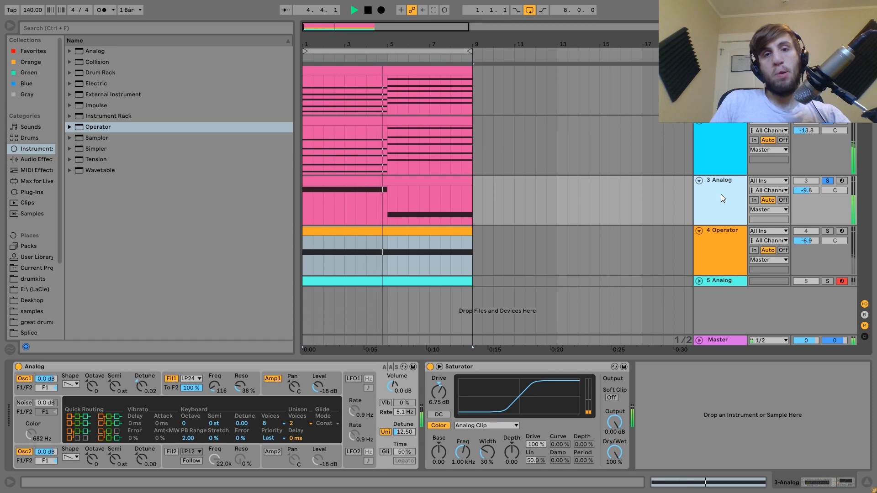
pyautogui.press('space')
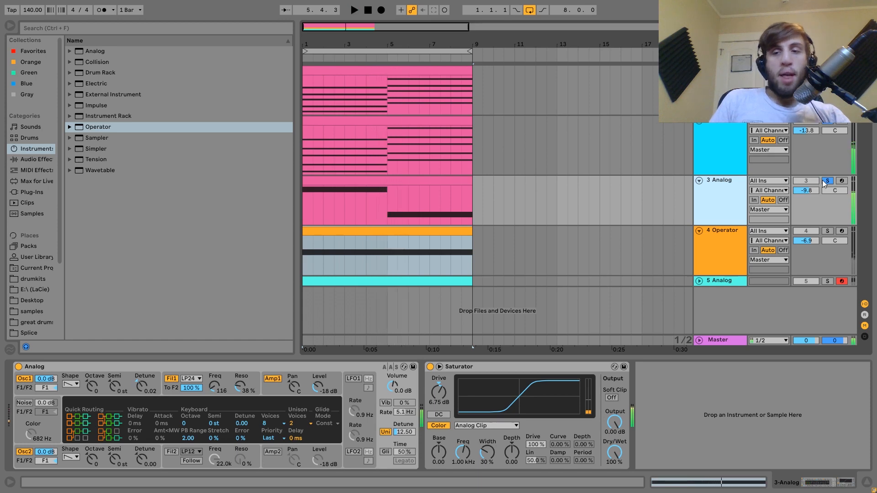
pyautogui.click(826, 181)
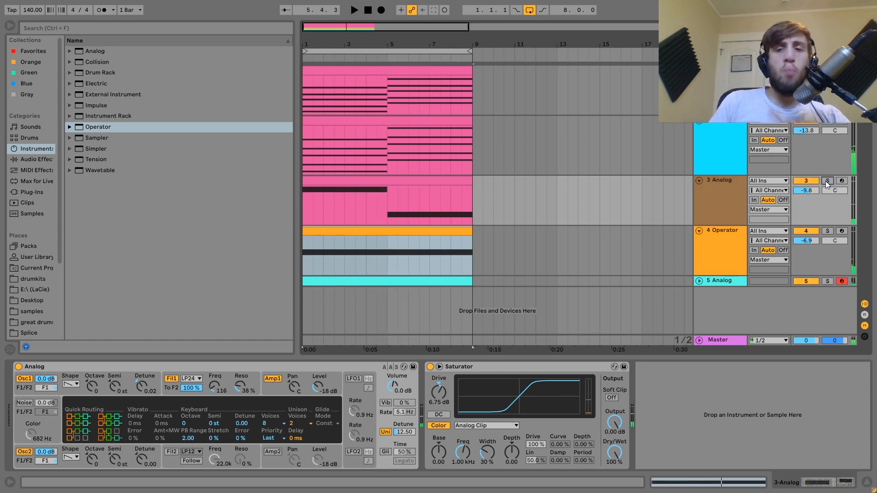
# Play 4 Operator soloed from the start, and add 3 Analog to the solo during playback
pyautogui.click(729, 240)
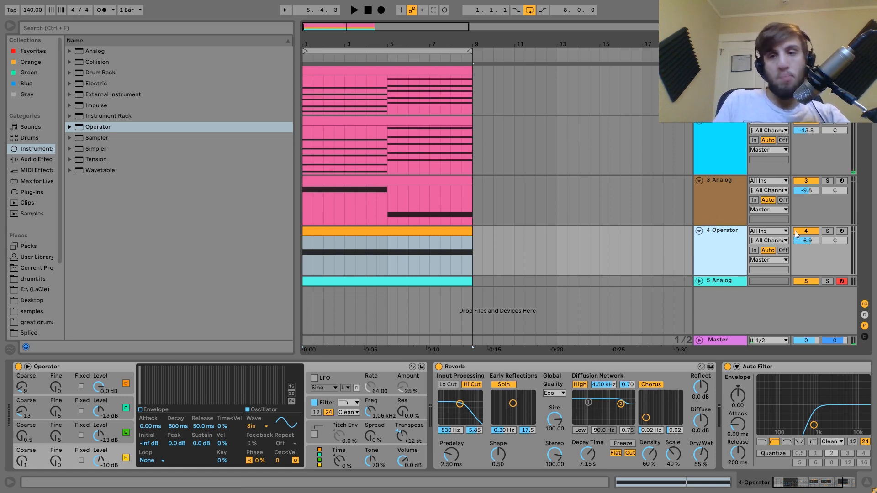
pyautogui.click(826, 231)
pyautogui.press('space')
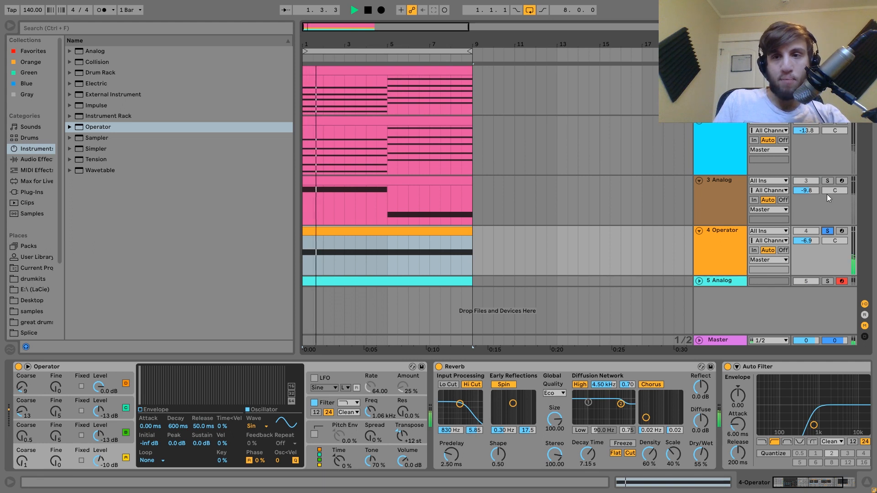
pyautogui.keyDown('ctrl'); pyautogui.click(827, 181); pyautogui.keyUp('ctrl')
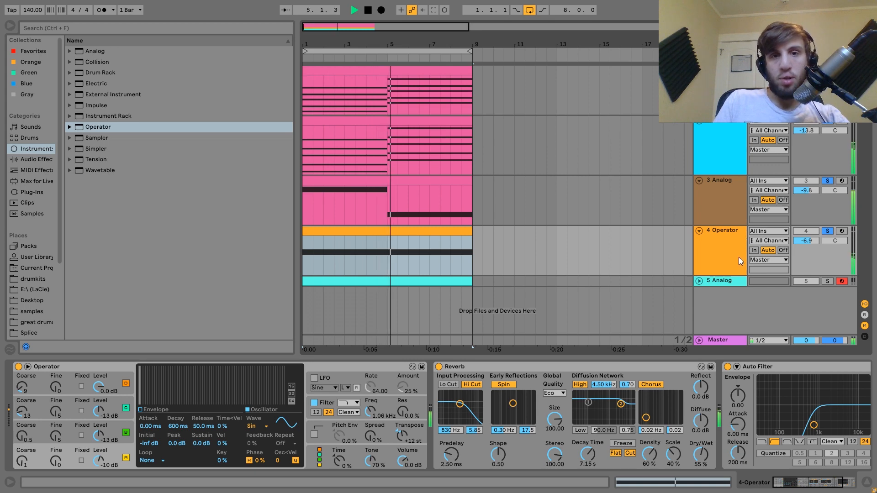
pyautogui.press('space')
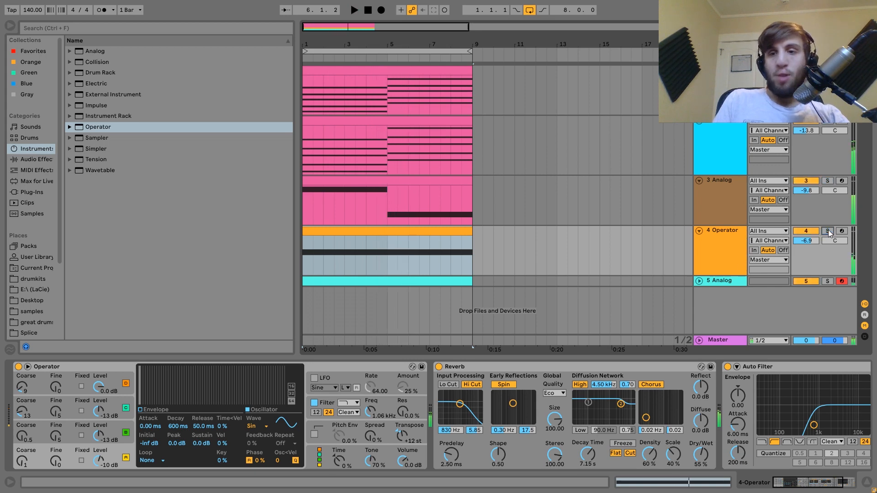
# Open the 4 Operator clip's notes, play its single D4 note, and return to the track's devices
pyautogui.doubleClick(360, 249)
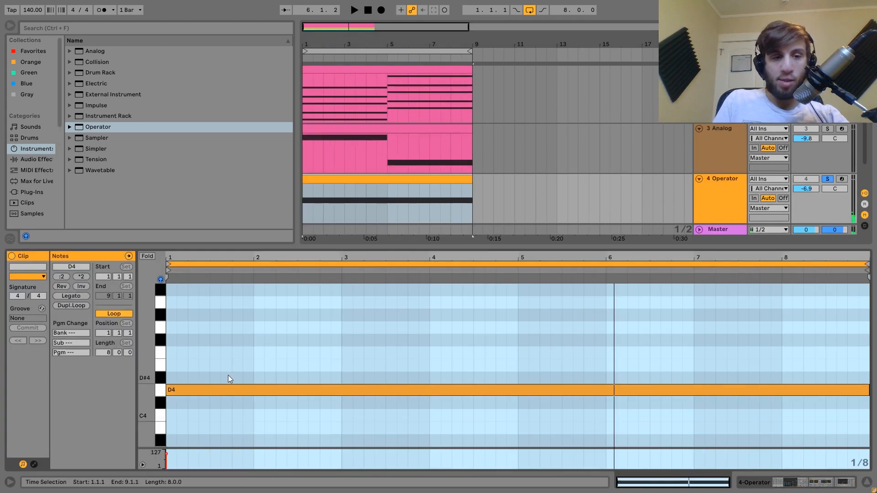
pyautogui.press('space')
pyautogui.click(711, 202)
pyautogui.click(711, 202)
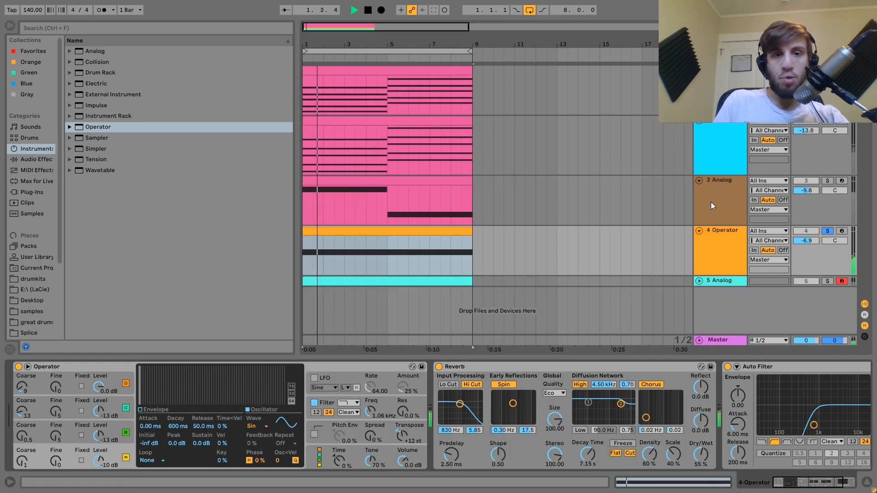
pyautogui.press('space')
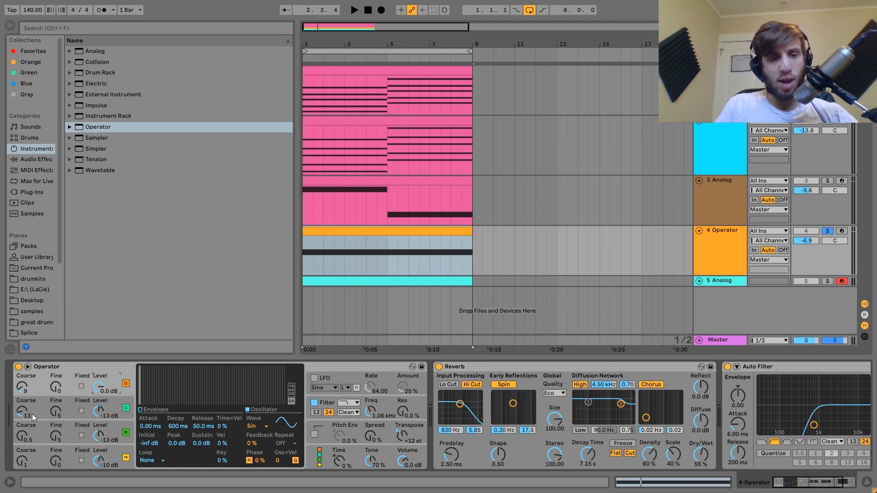
# Switch off the filter of 4 Operator's synth, play the note unfiltered, undo the change, and play it again
pyautogui.click(316, 404)
pyautogui.click(314, 404)
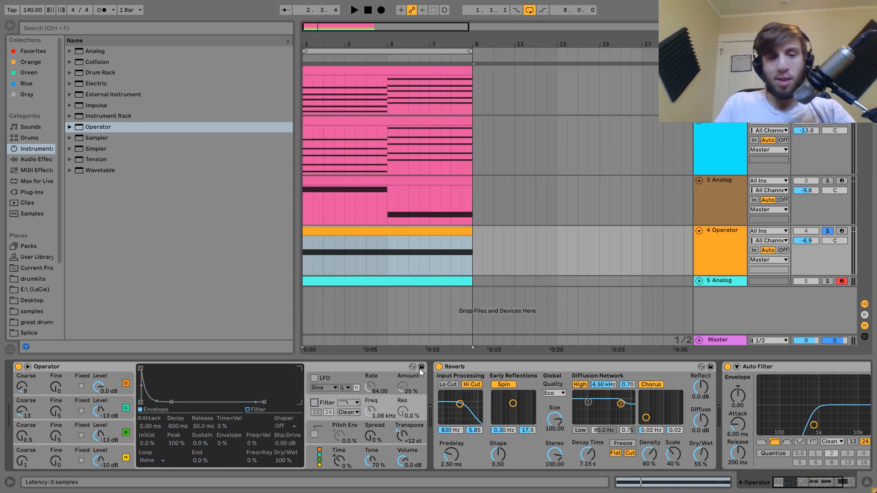
pyautogui.press('space')
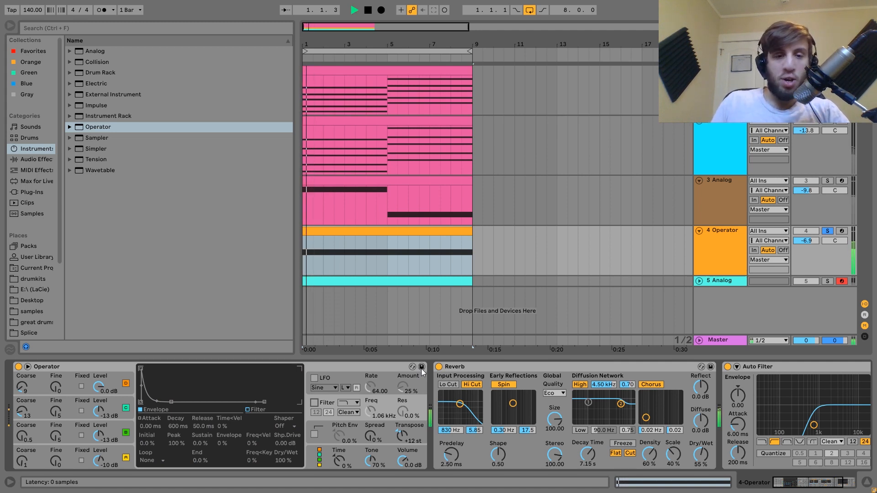
pyautogui.hotkey('ctrl', 'z')
pyautogui.press('space')
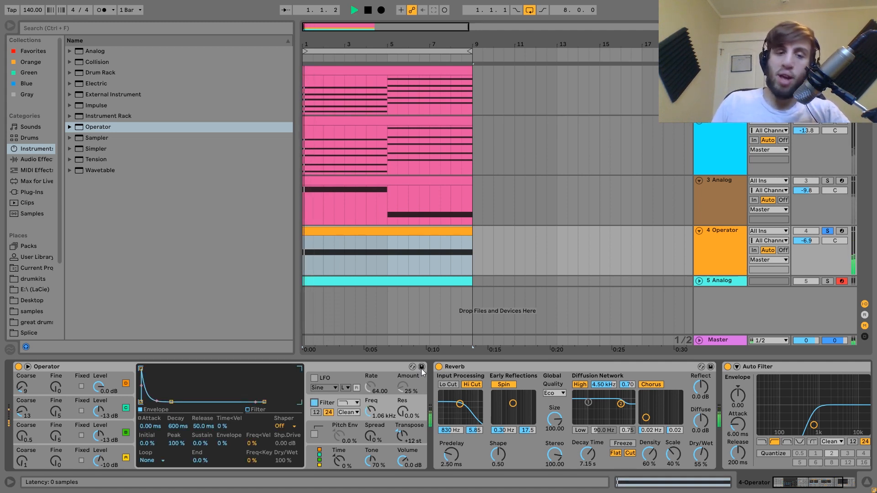
pyautogui.press('space')
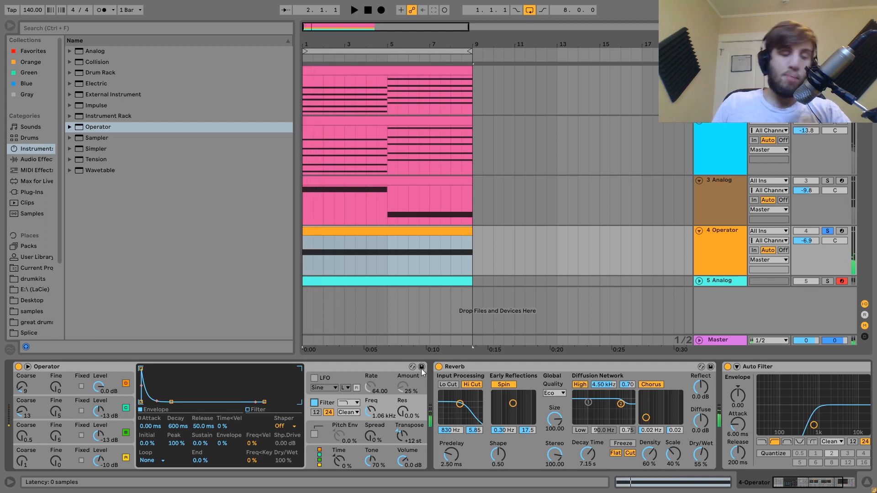
pyautogui.press('space')
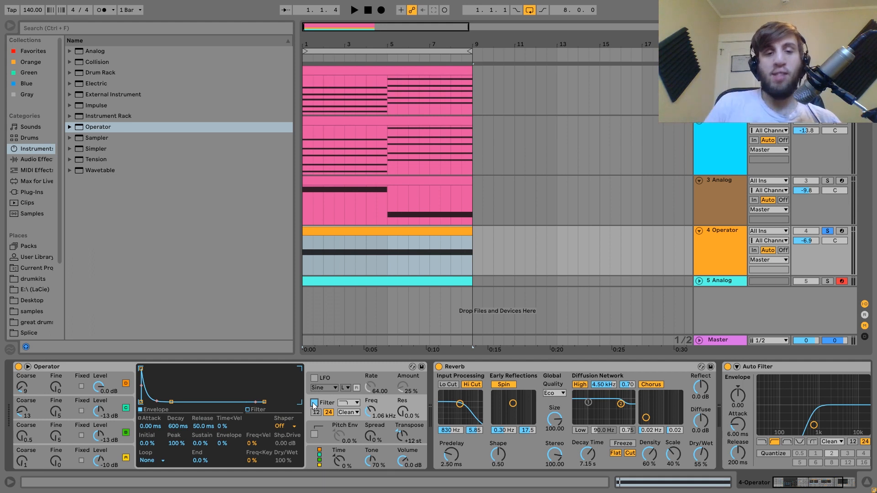
# Play 4 Operator's note, bypass its Auto Filter and play it again, and compare with the Auto Filter switched back on
pyautogui.press('space')
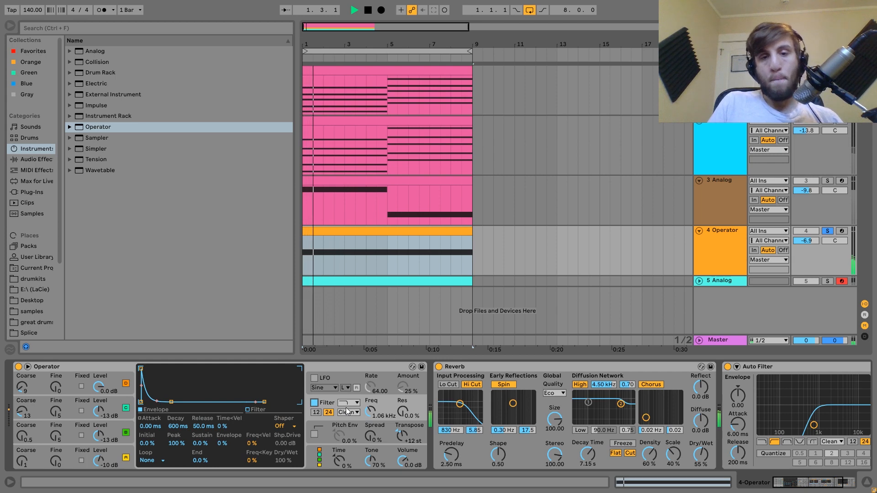
pyautogui.scroll(-3, 346, 408)
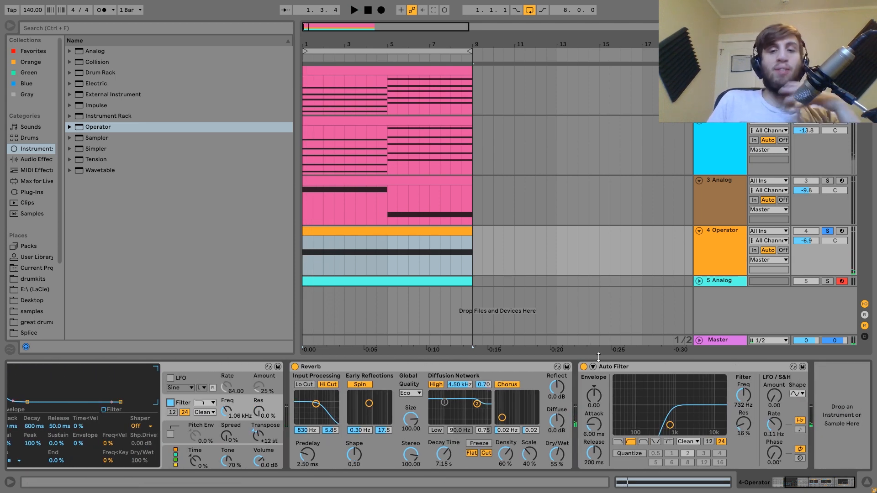
pyautogui.click(584, 368)
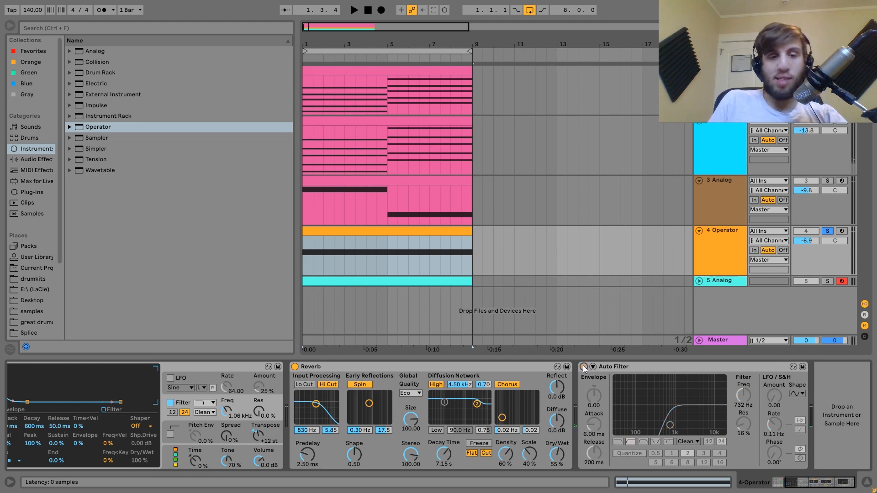
pyautogui.press('space')
pyautogui.press('space')
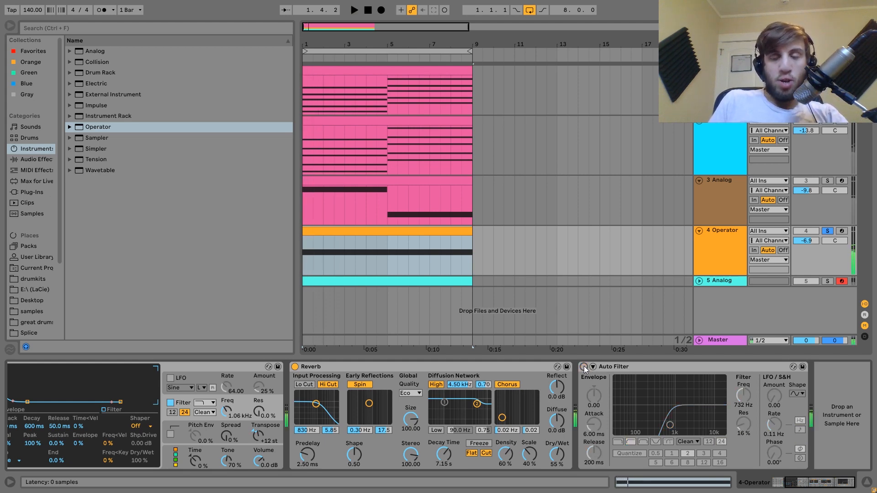
pyautogui.hscroll(-3, 584, 366)
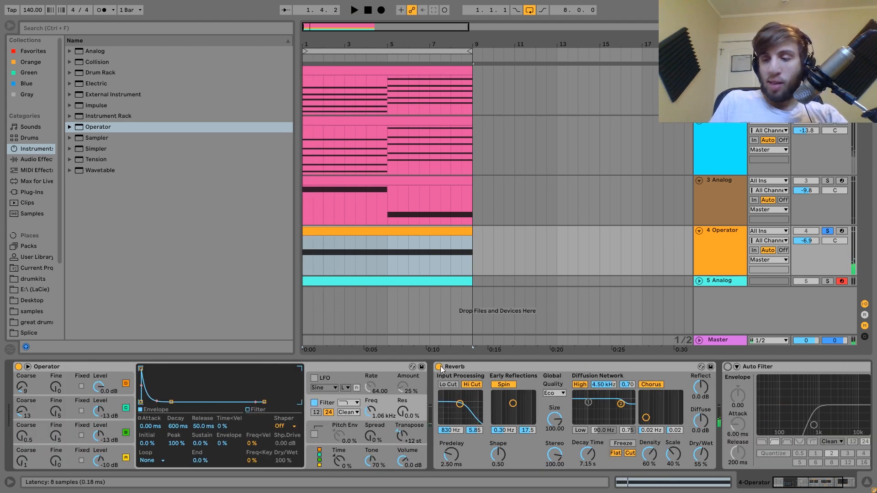
pyautogui.press('space')
pyautogui.hscroll(3, 441, 369)
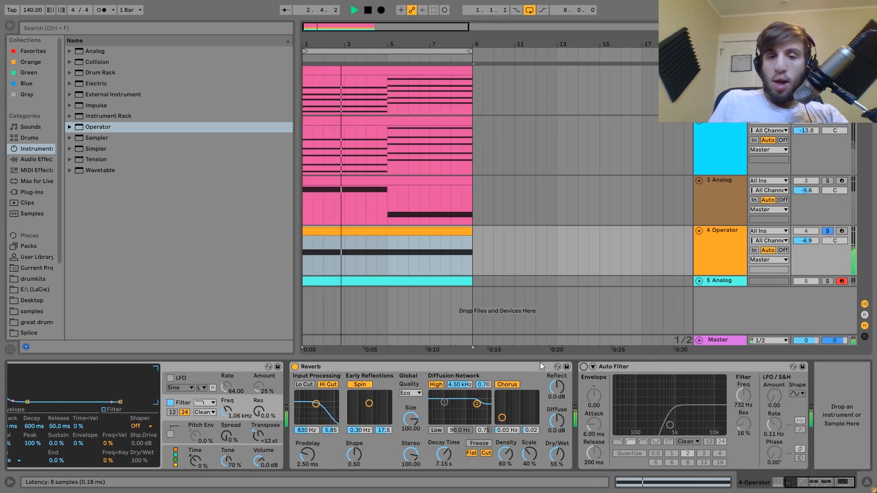
pyautogui.press('space')
pyautogui.click(585, 366)
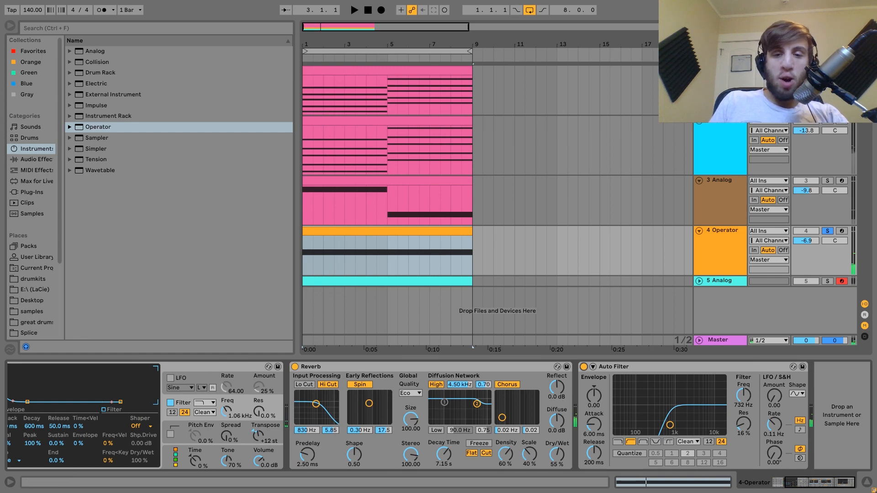
pyautogui.press('space')
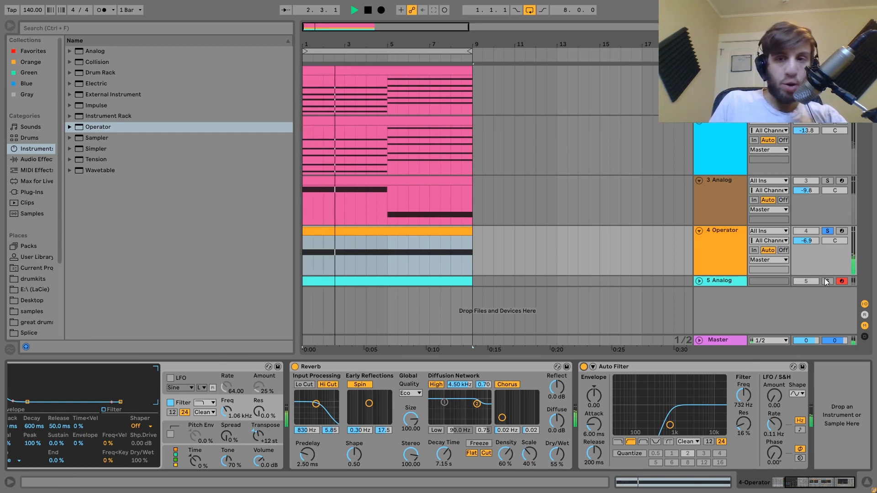
pyautogui.press('space')
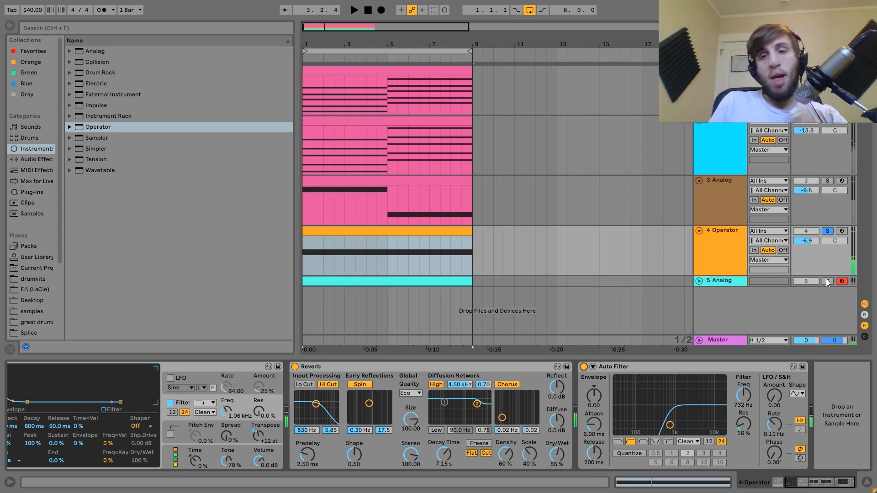
# Solo 5 Analog in place of 4 Operator, unfold its track, and play its clip
pyautogui.click(827, 281)
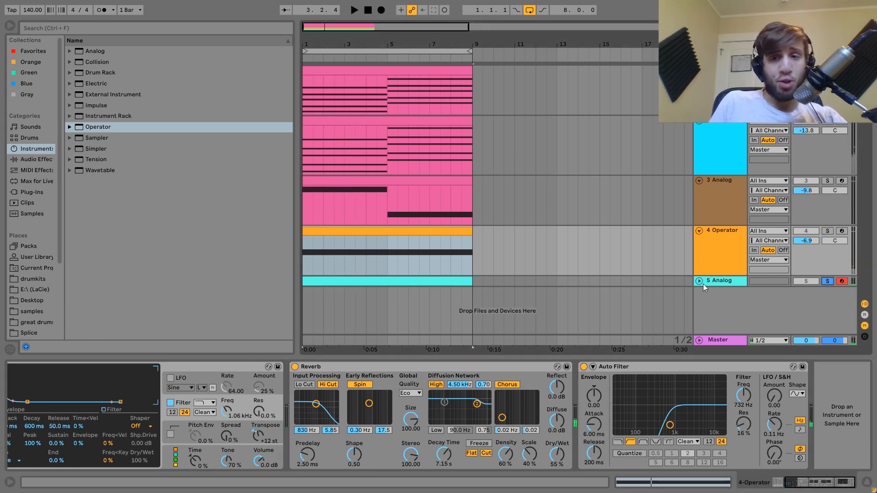
pyautogui.click(698, 281)
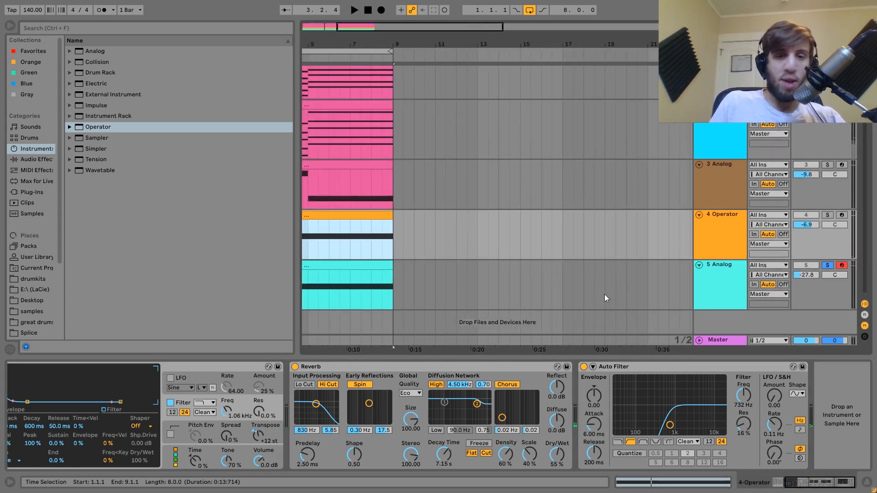
pyautogui.click(330, 264)
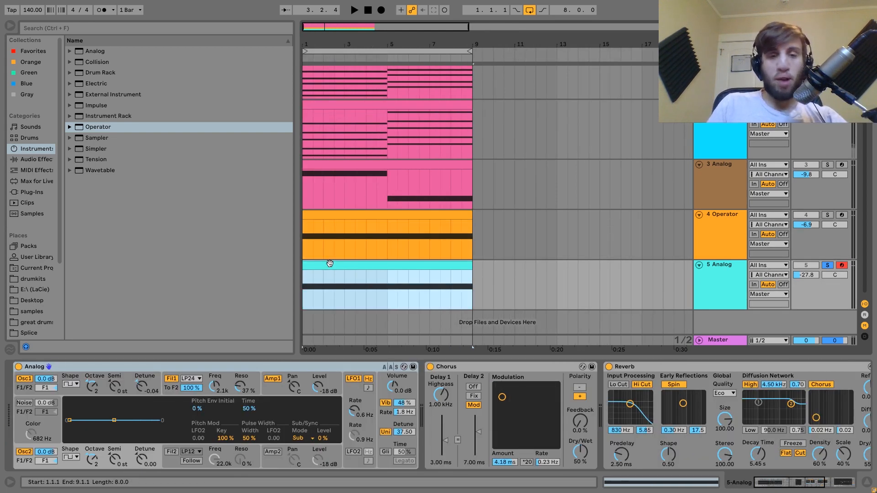
pyautogui.press('space')
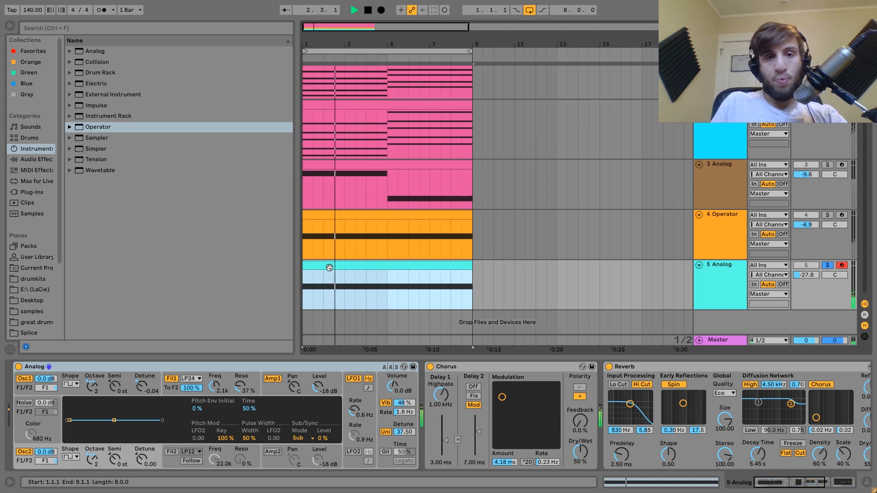
pyautogui.press('space')
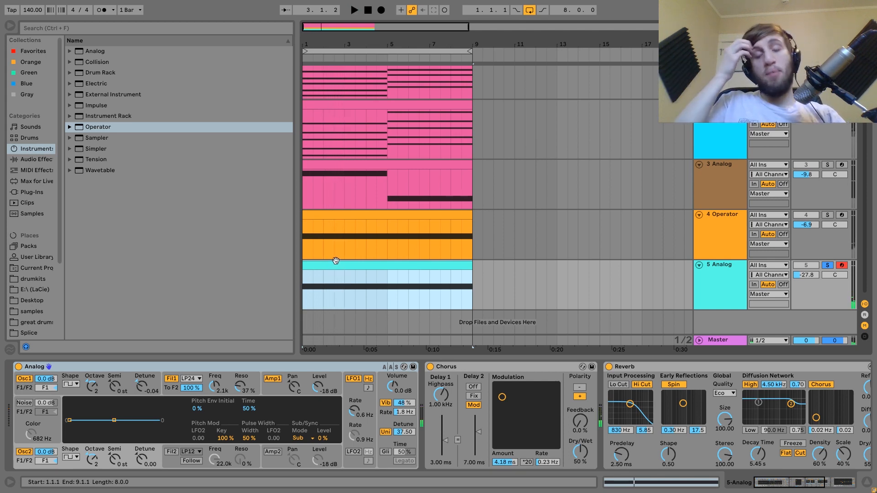
# View the 5 Analog clip's note, return to the track's devices, and play, clearing the track's solo during playback
pyautogui.doubleClick(336, 260)
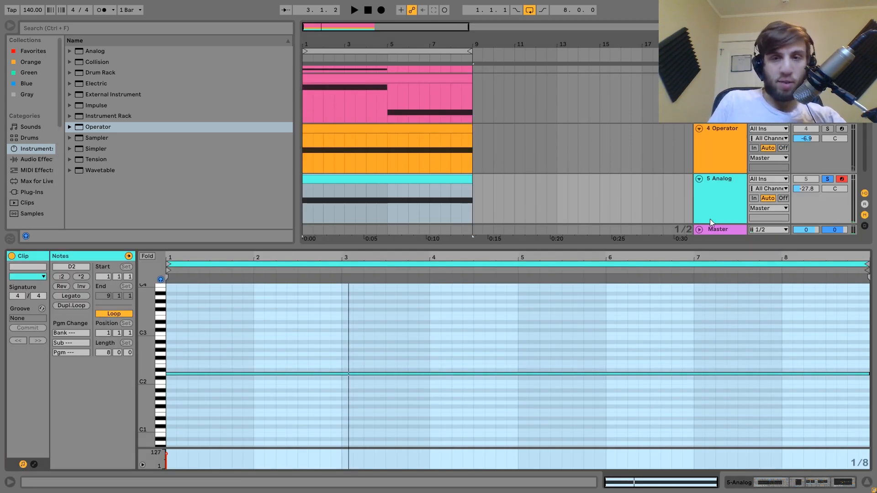
pyautogui.click(733, 193)
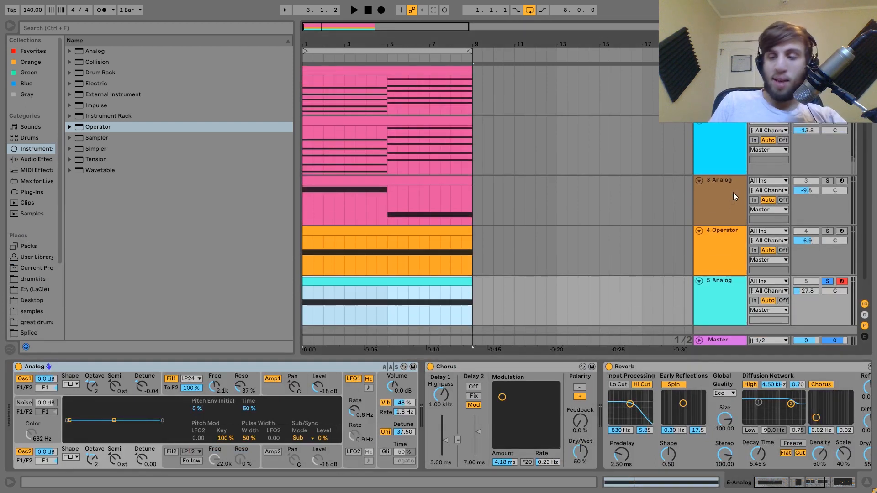
pyautogui.press('space')
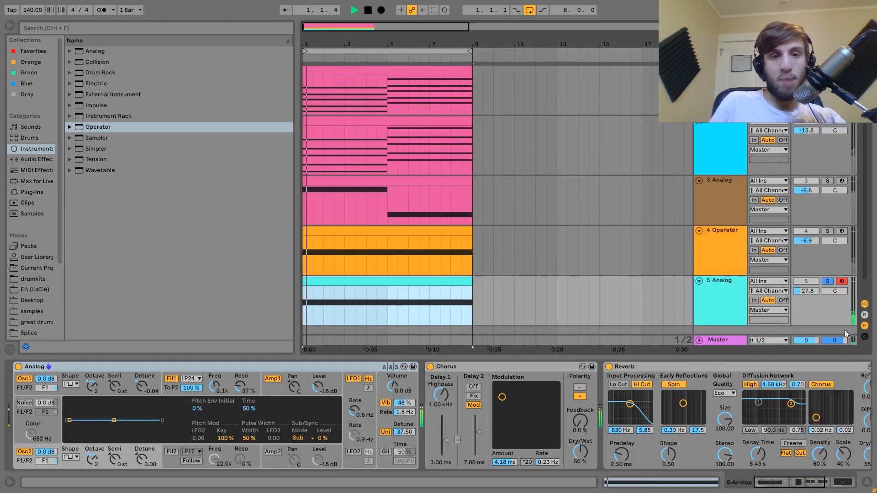
pyautogui.click(827, 281)
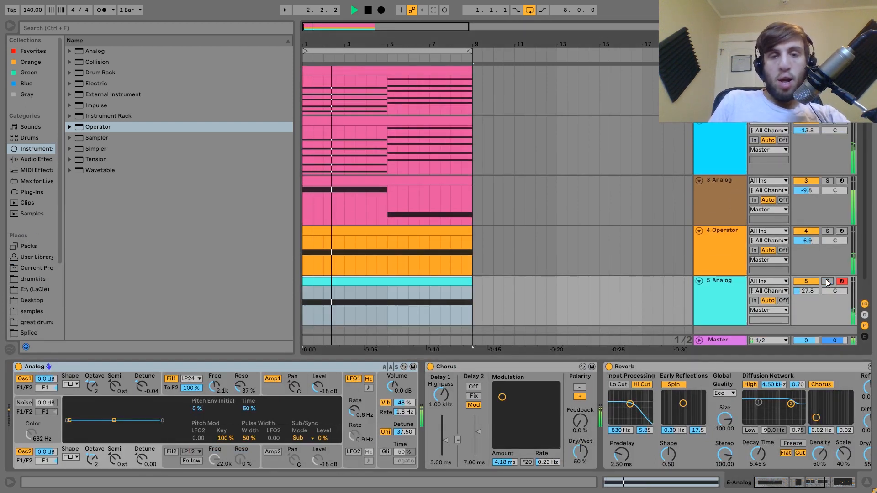
pyautogui.press('space')
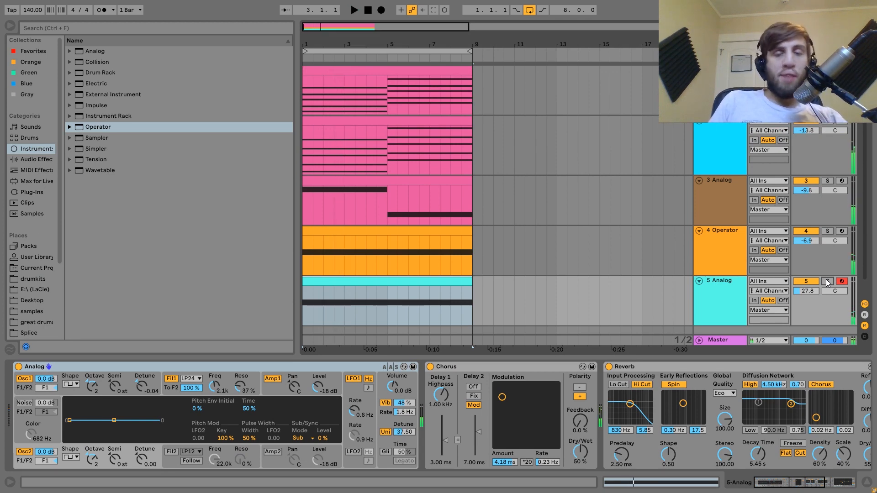
# Solo the second Operator track, show the first Operator track's devices, and play the loop
pyautogui.click(744, 160)
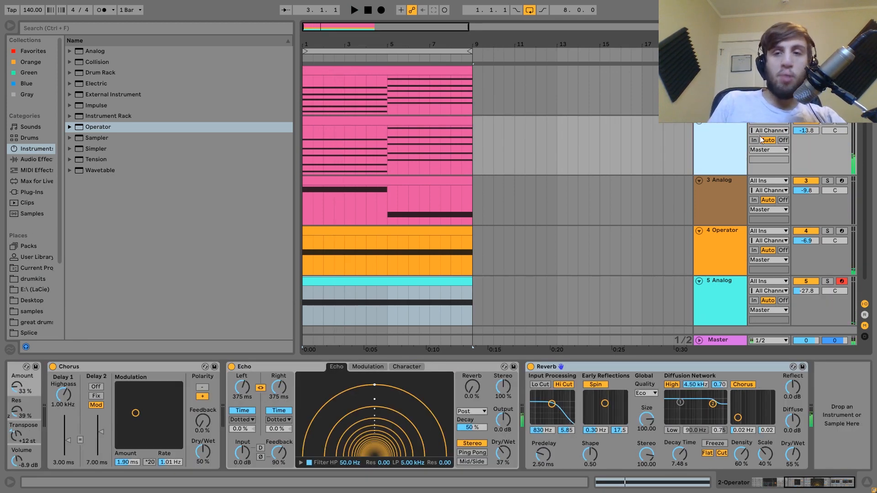
pyautogui.click(827, 121)
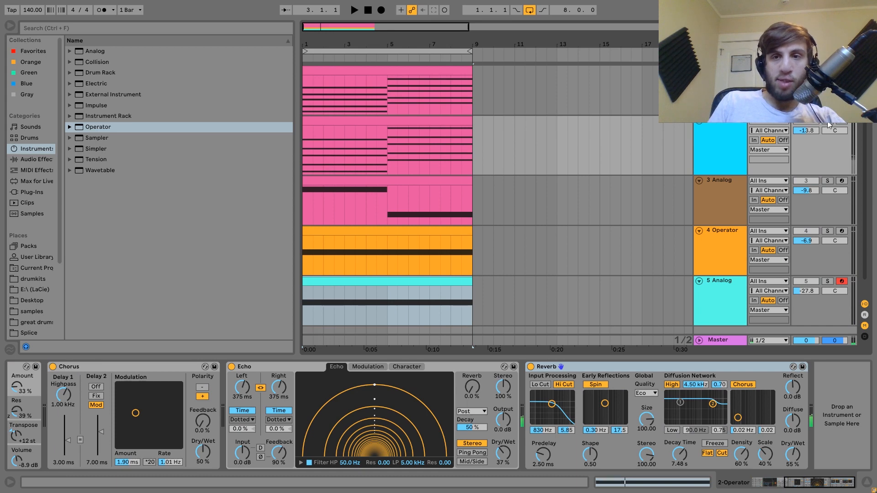
pyautogui.press('Up')
pyautogui.press('space')
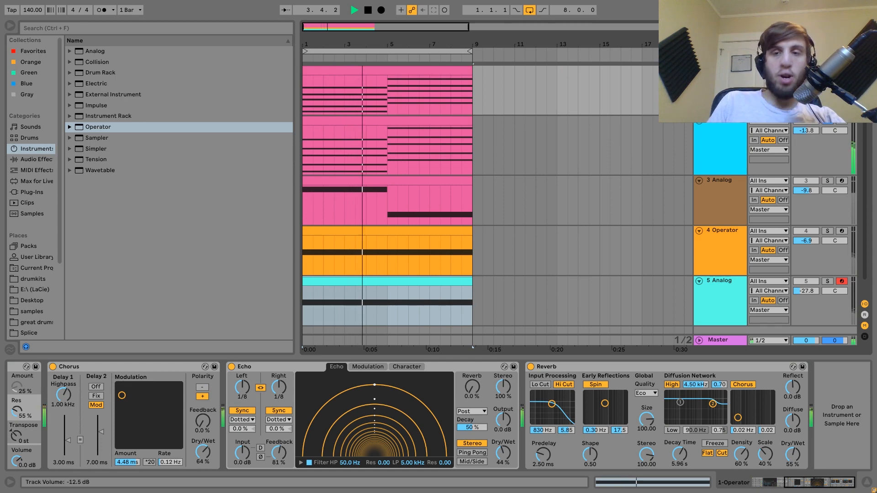
pyautogui.press('space')
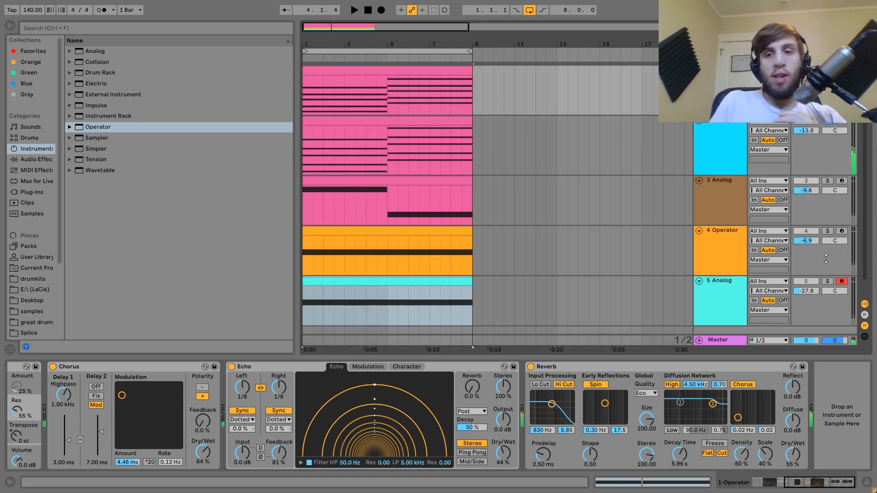
# Play 4 Operator soloed with its devices shown, add 5 Analog to the solo during playback, and clear the solos
pyautogui.click(827, 230)
pyautogui.press('space')
pyautogui.click(741, 245)
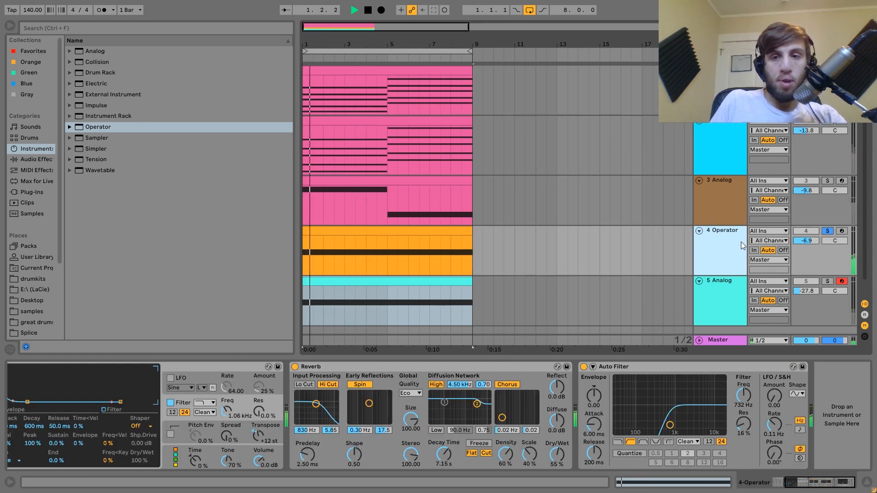
pyautogui.click(827, 281)
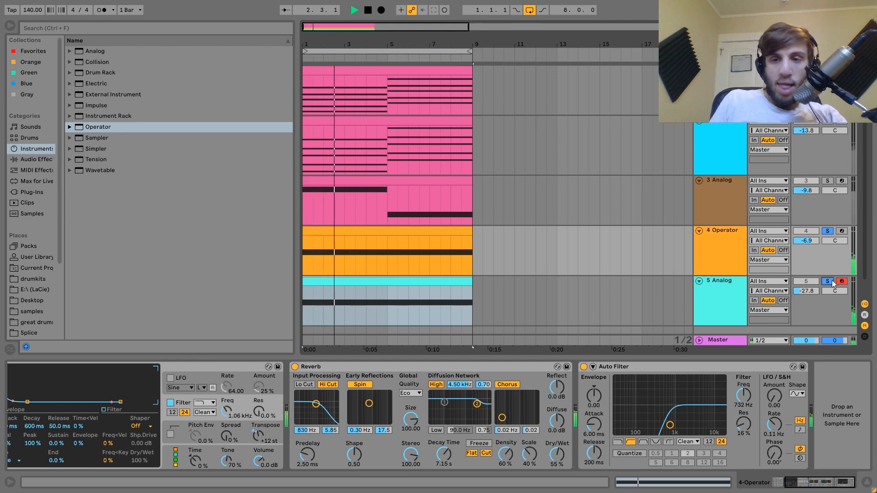
pyautogui.press('space')
pyautogui.click(826, 281)
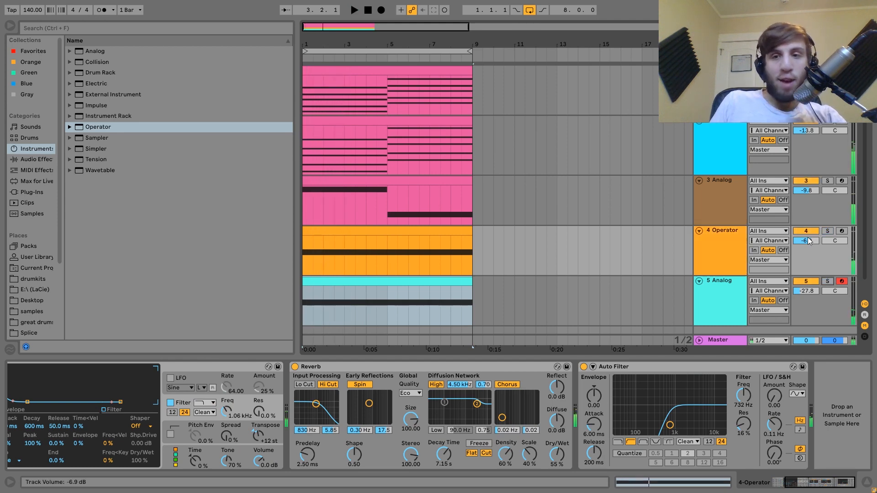
# Play the full mix from the start with 5 Analog switched off, and switch it back on during playback
pyautogui.click(806, 232)
pyautogui.press('space')
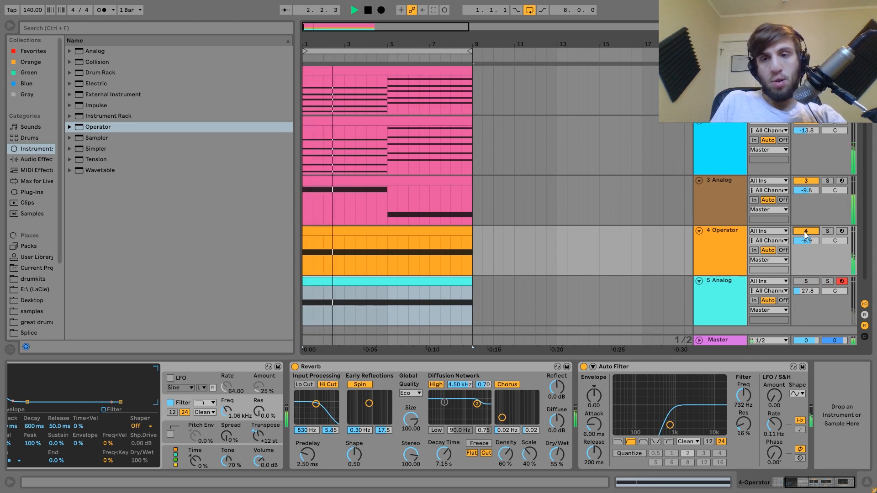
pyautogui.click(806, 232)
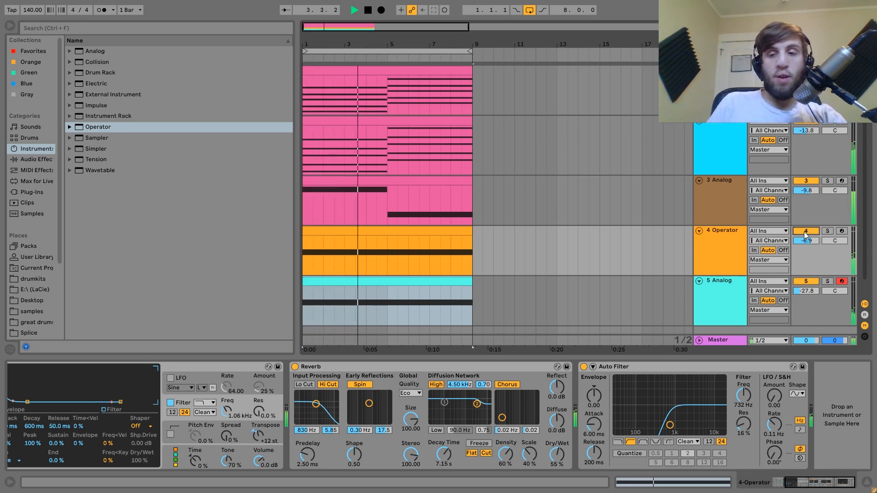
pyautogui.press('F5')
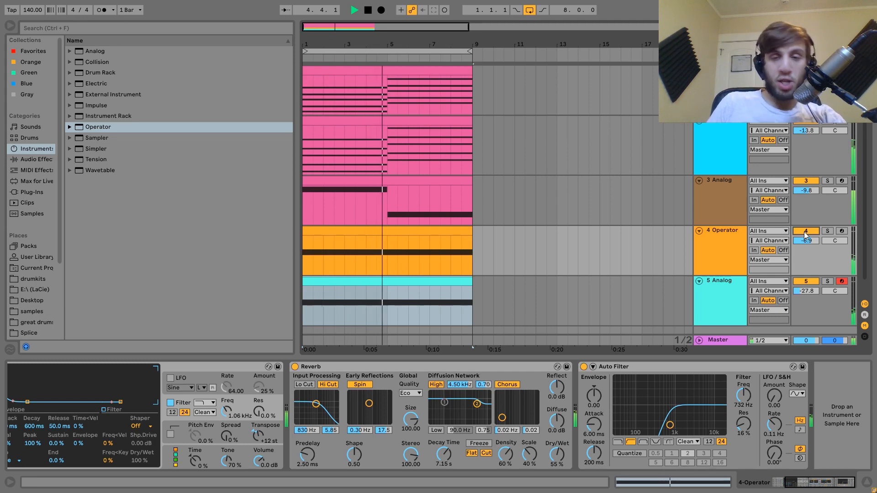
# Show the 5 Analog track's devices, stop playback, and solo the track
pyautogui.click(725, 289)
pyautogui.press('space')
pyautogui.click(826, 281)
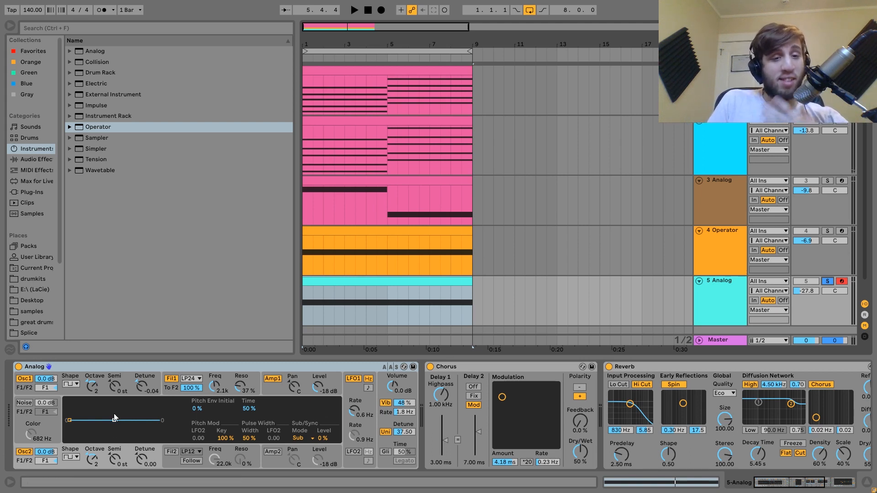
# Show Analog's Osc1 and Fil1 settings, play the soloed note, and show the Amp1 envelope settings
pyautogui.click(127, 390)
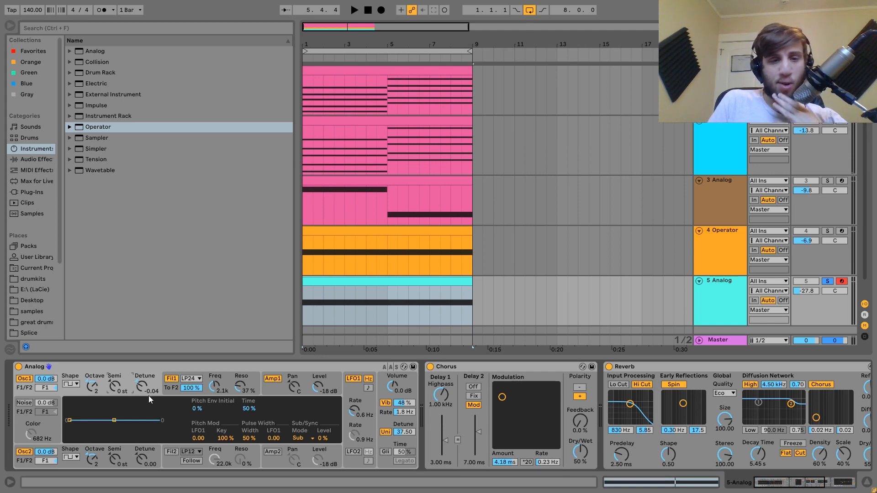
pyautogui.click(176, 387)
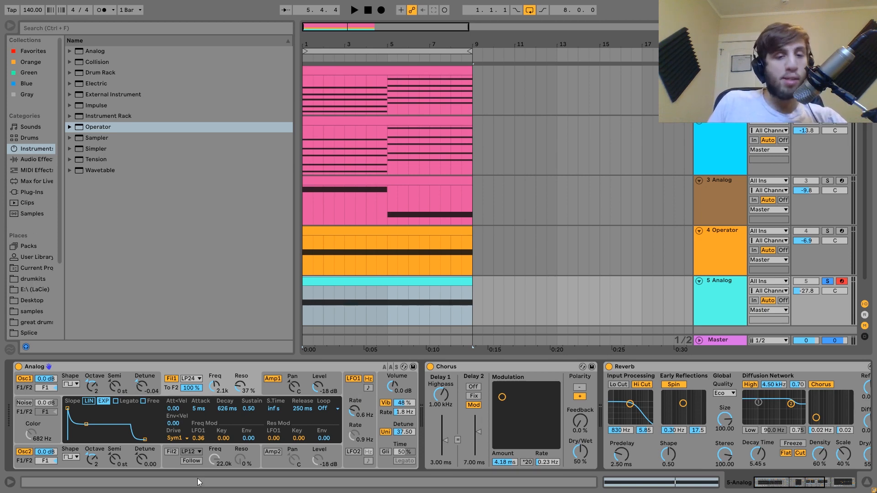
pyautogui.press('space')
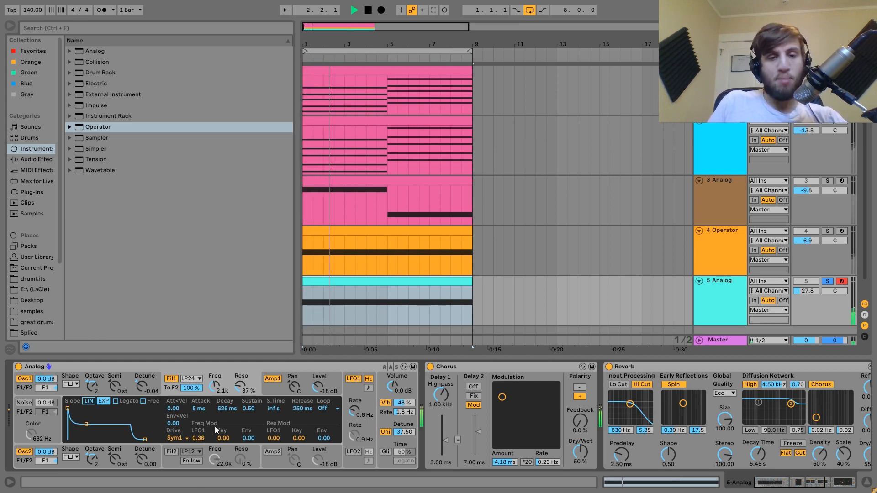
pyautogui.press('space')
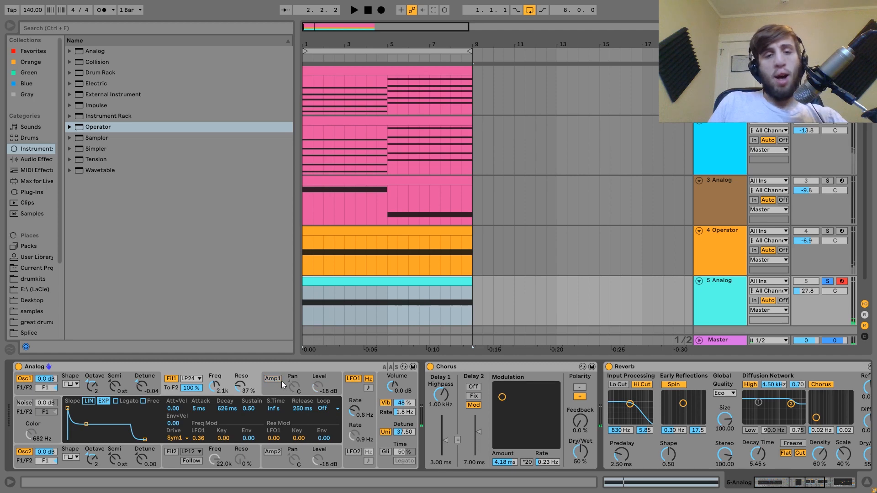
pyautogui.click(281, 381)
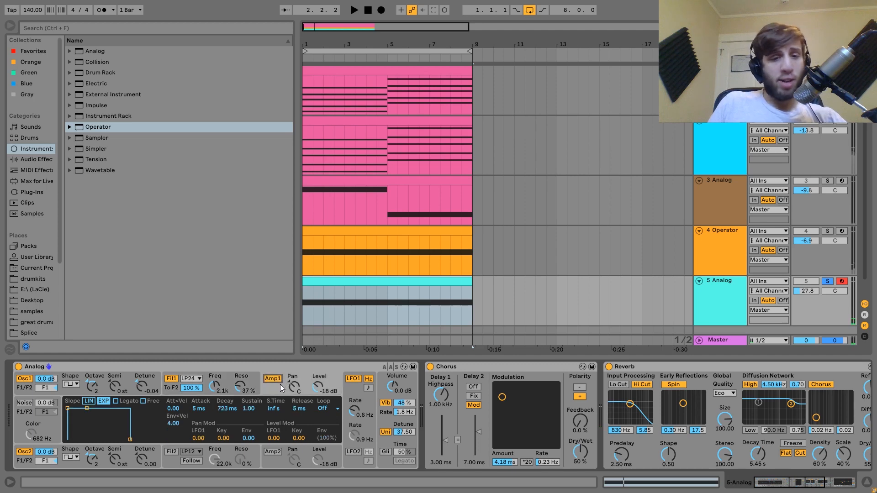
# Show Analog's vibrato and unison settings and the Chorus, Reverb and EQ Eight after it, and briefly play the soloed track
pyautogui.click(380, 418)
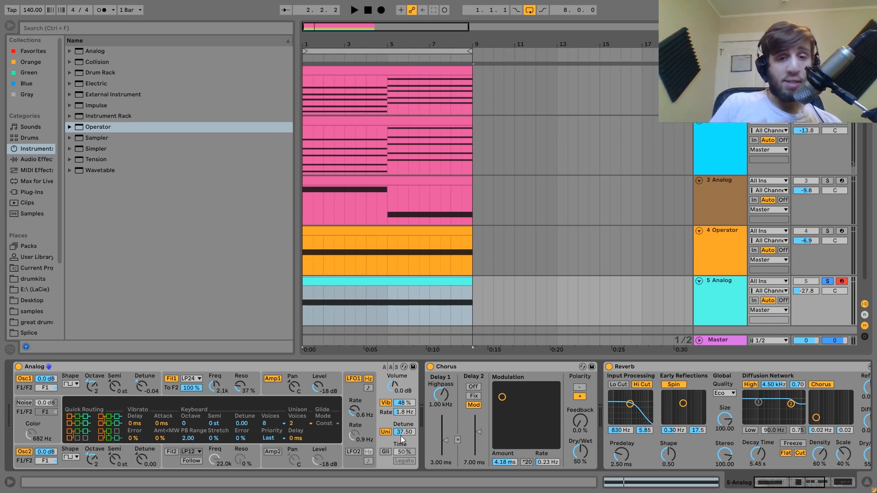
pyautogui.hscroll(5, 401, 436)
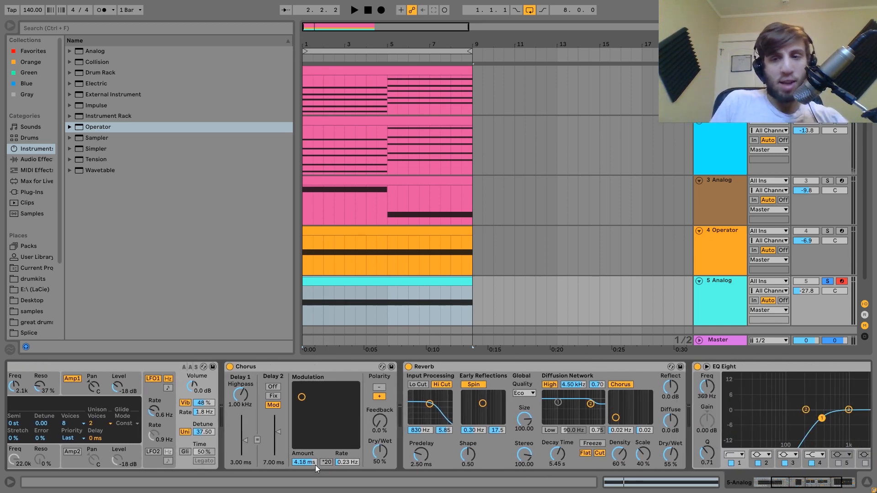
pyautogui.hscroll(4, 315, 465)
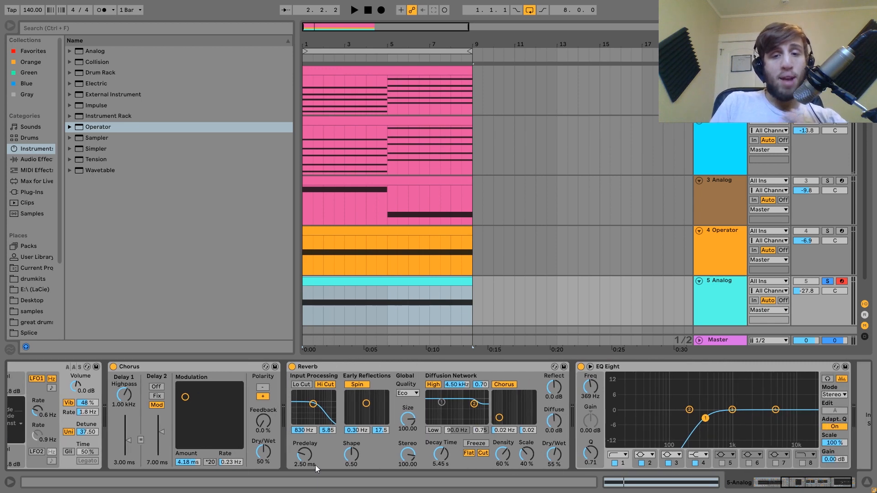
pyautogui.press('space')
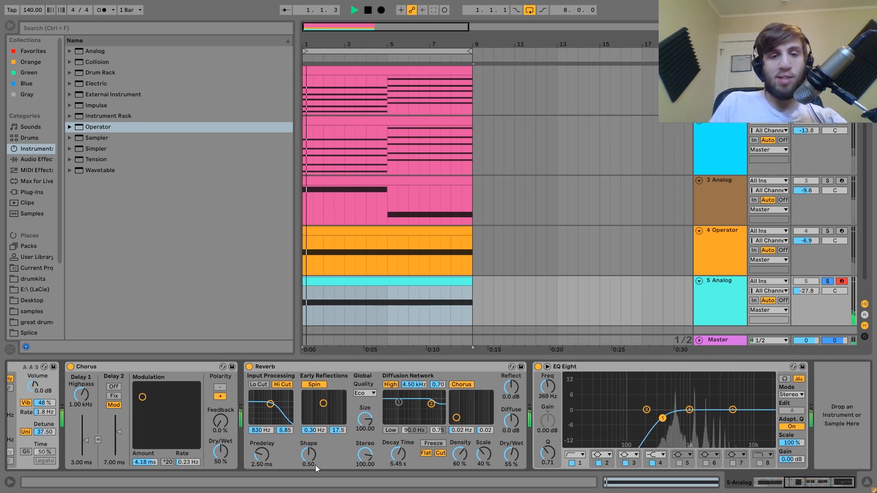
pyautogui.press('space')
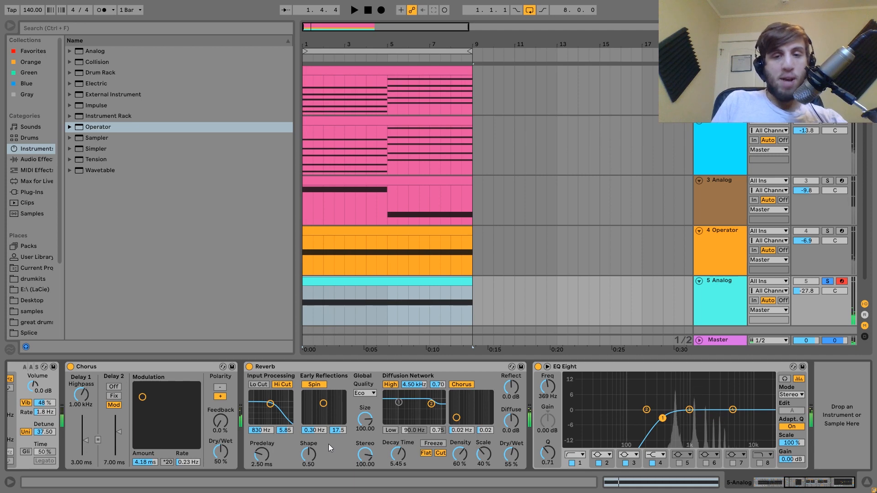
# Select EQ Eight on 5 Analog, play the soloed track, unsolo it during playback to hear the full mix, and stop
pyautogui.click(572, 368)
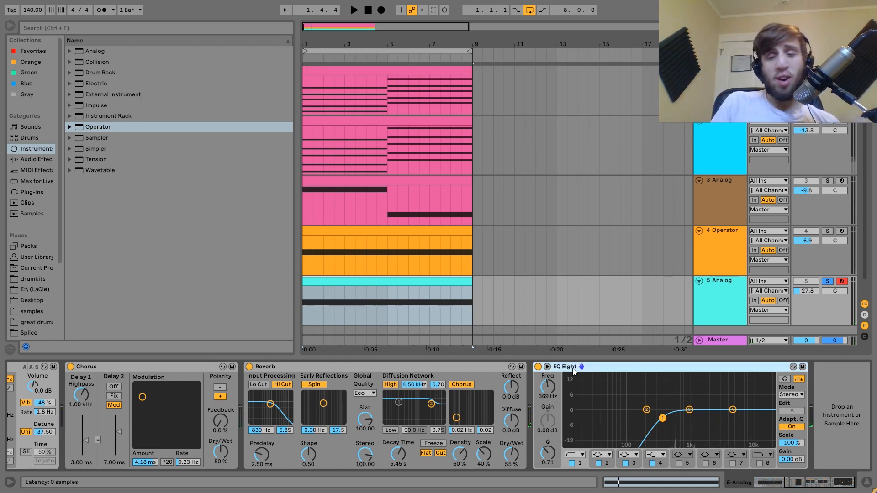
pyautogui.press('space')
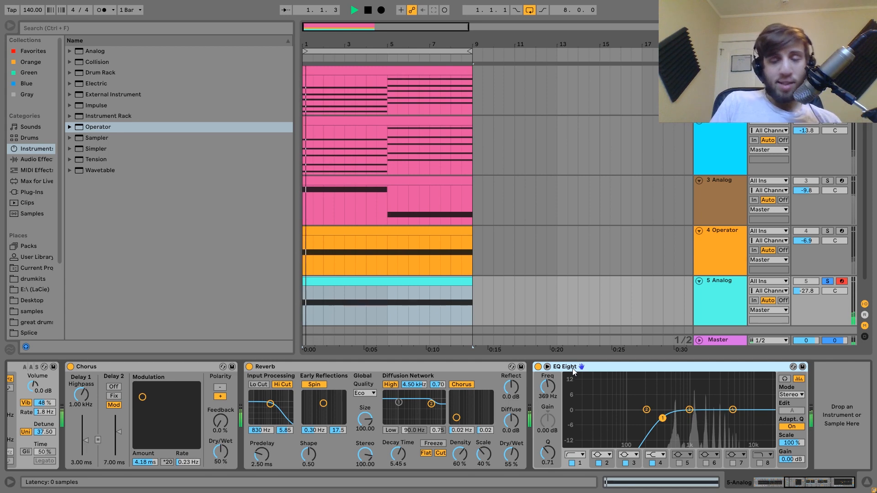
pyautogui.click(828, 281)
pyautogui.press('space')
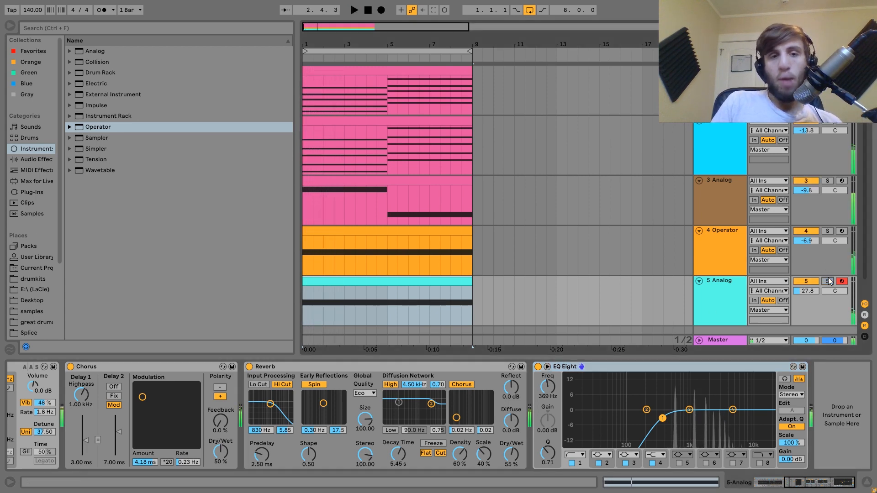